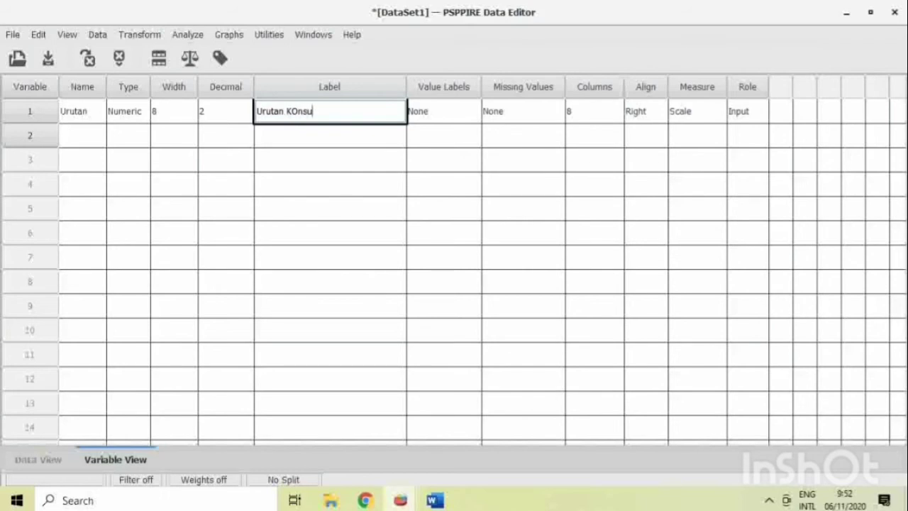
Set the label of the Urutan variable to "Urutan Gender Pengunjung".
key("BackSpace")
key("BackSpace")
key("BackSpace")
key("BackSpace")
key("BackSpace")
key("BackSpace")
key("BackSpace")
type("Pengunjung")
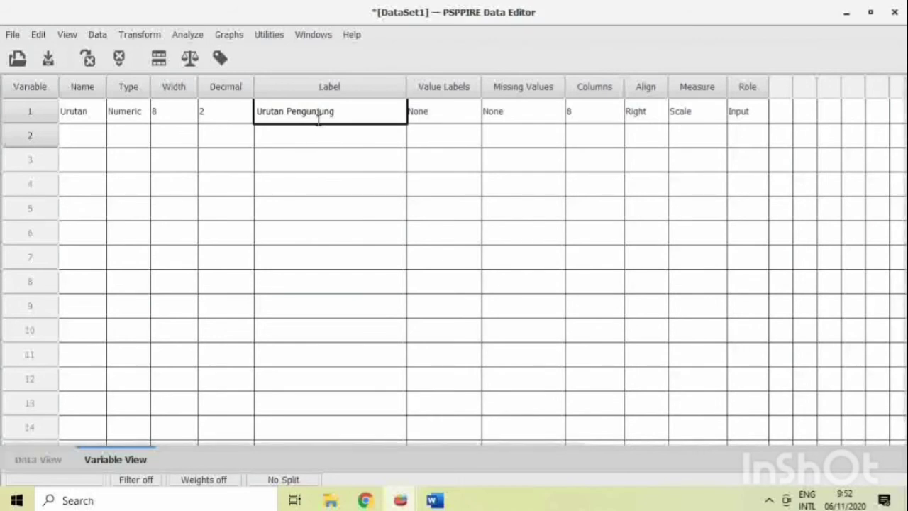
left_click_drag(334, 112, 286, 111)
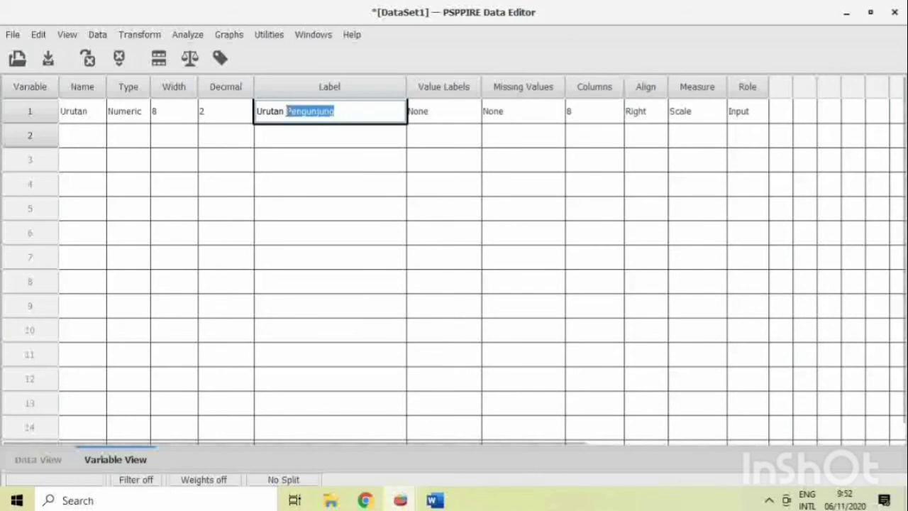
type("Gend")
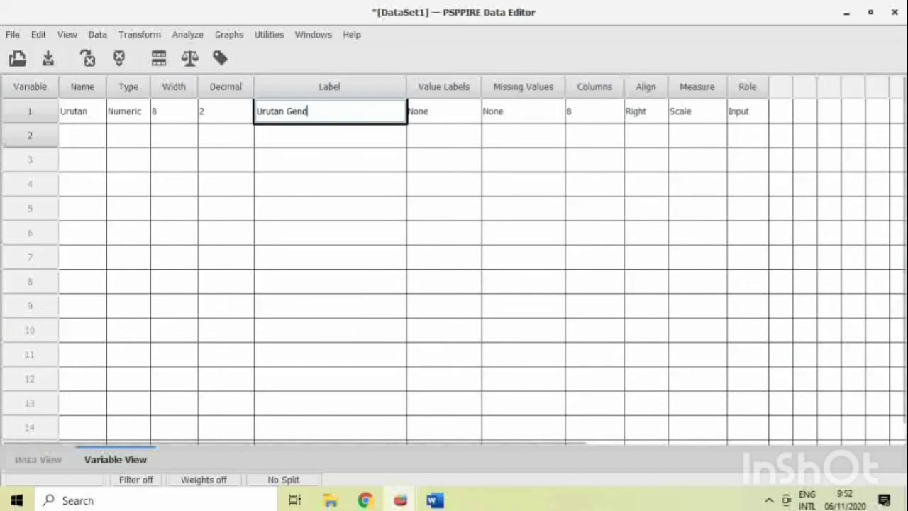
type("er P")
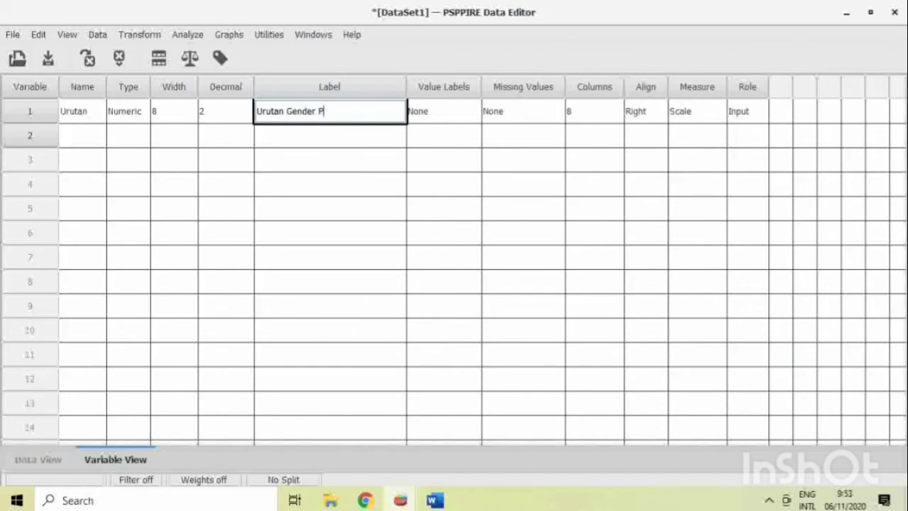
type("engunjung ke")
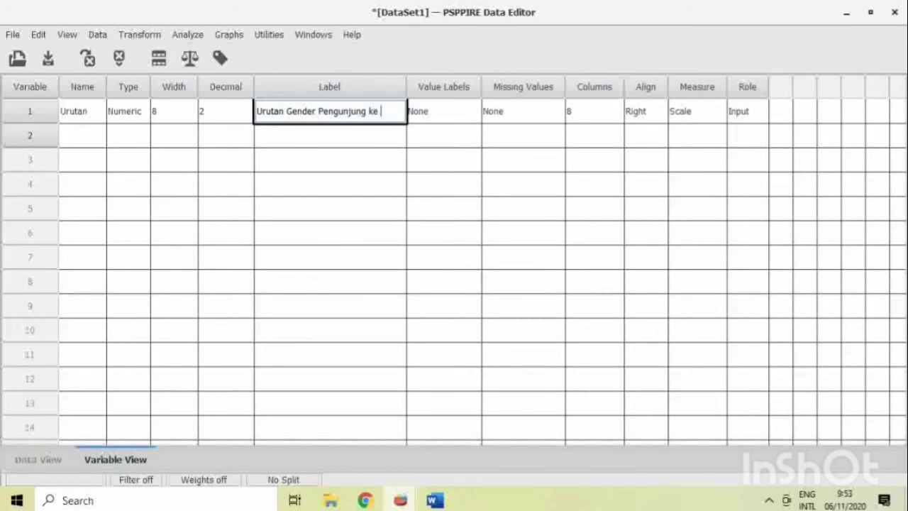
key("BackSpace")
key("BackSpace")
key("BackSpace")
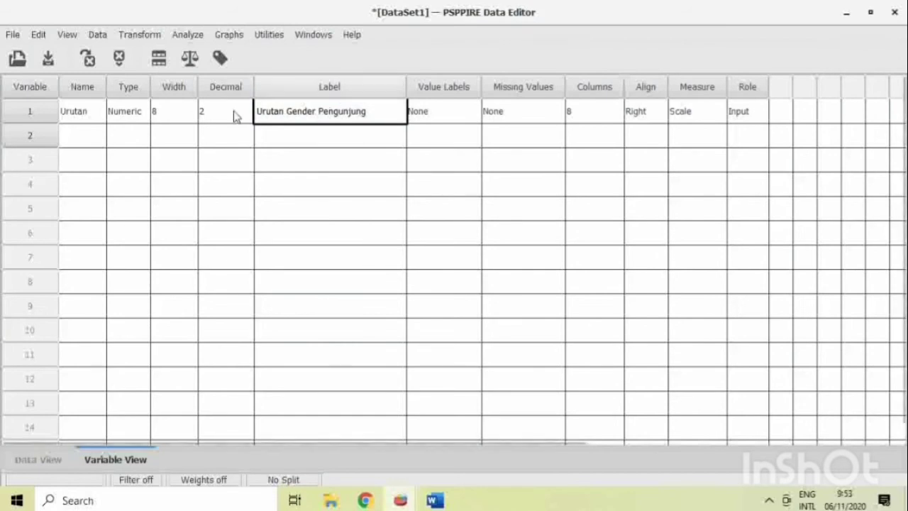
Define value labels for the Urutan variable: 1 = Perempuan and 2 = Laki-Laki.
left_click(435, 120)
left_click(437, 119)
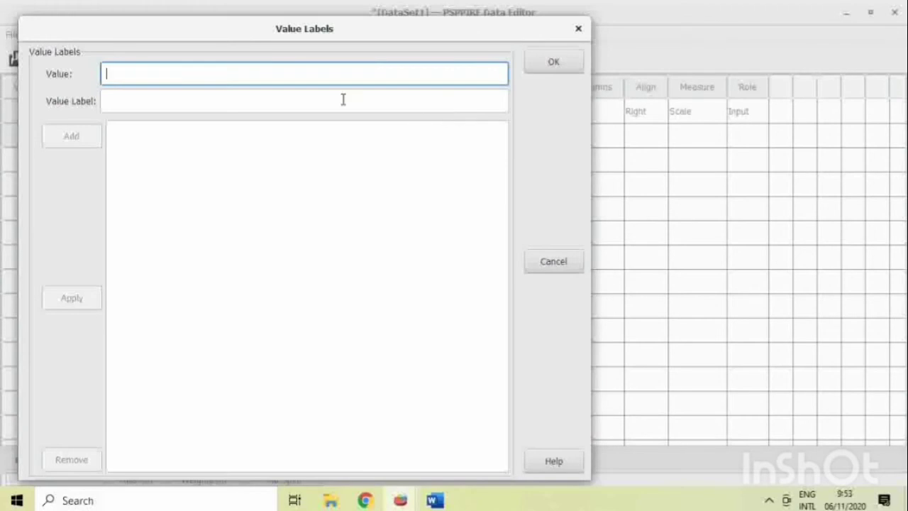
type("1")
left_click(200, 99)
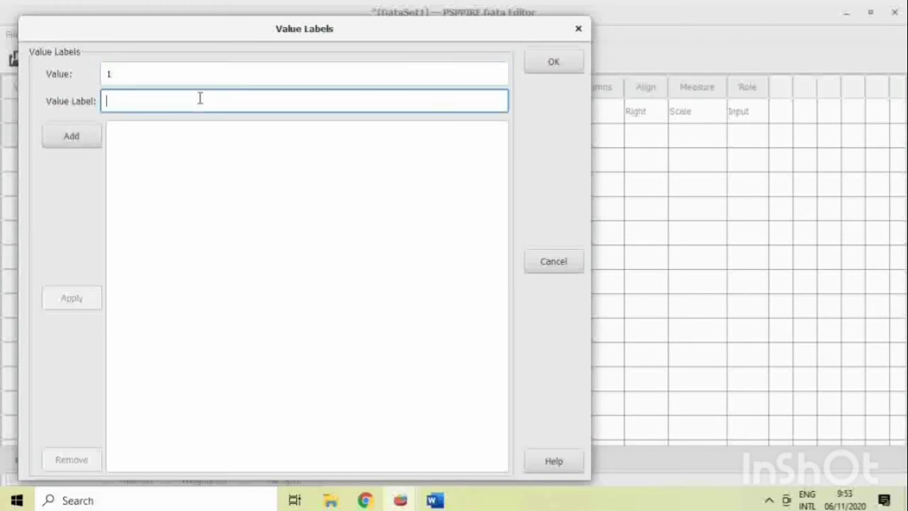
type("Perempuan")
left_click(74, 141)
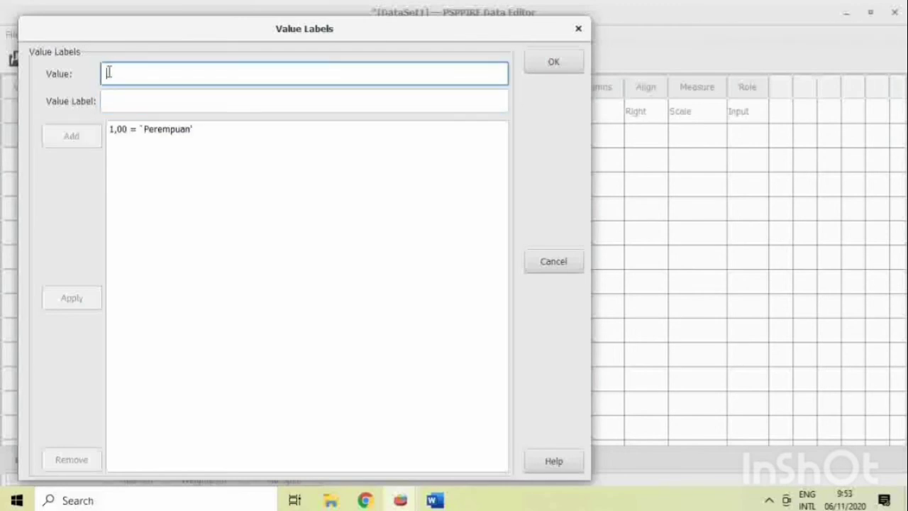
type("2")
left_click(125, 100)
type("Laki-Laki")
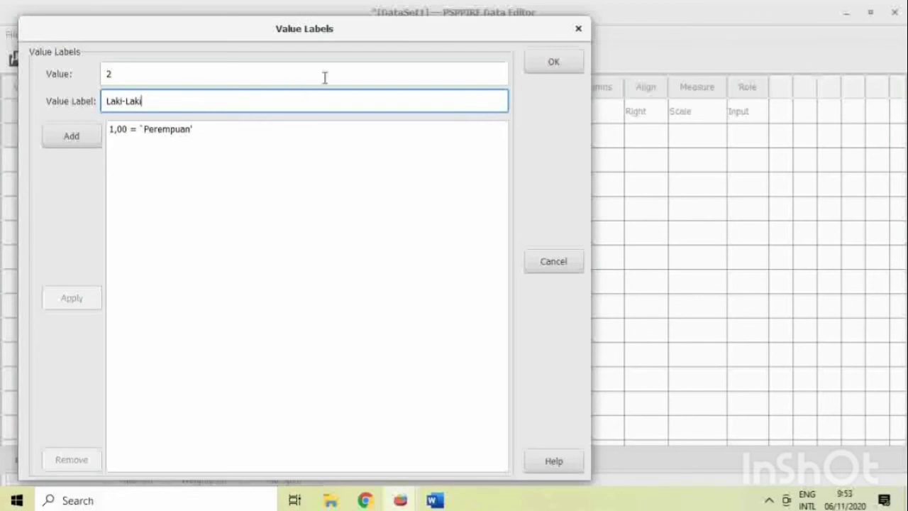
left_click(547, 69)
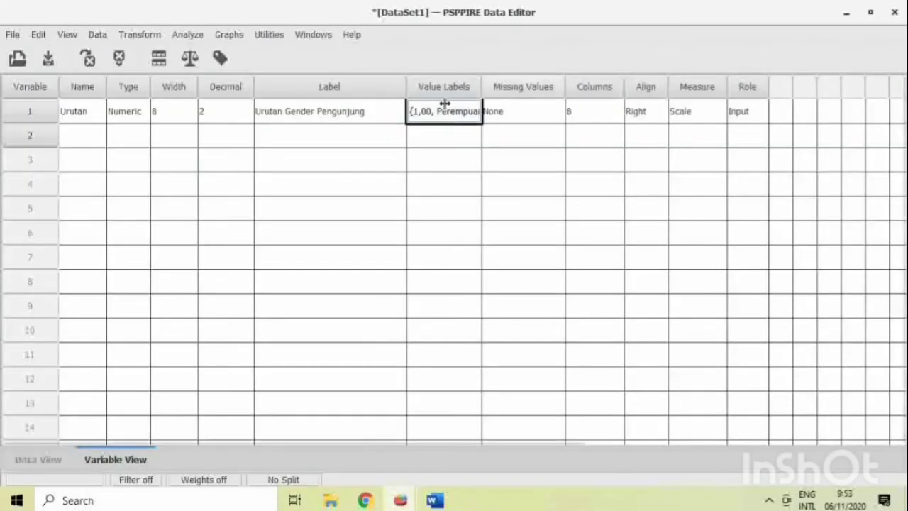
Set the Urutan variable's decimals to 0 and its measure to Nominal.
left_click(240, 112)
left_click(226, 113)
type("0")
key("Return")
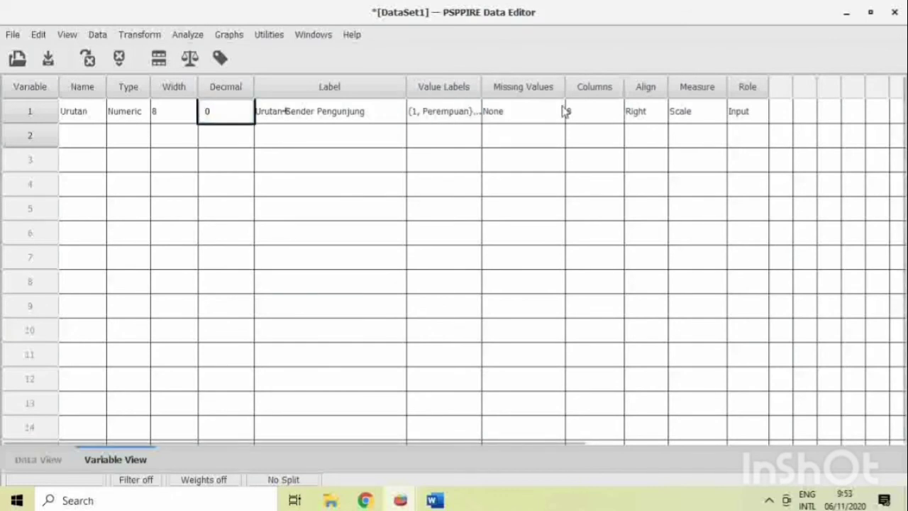
left_click(683, 116)
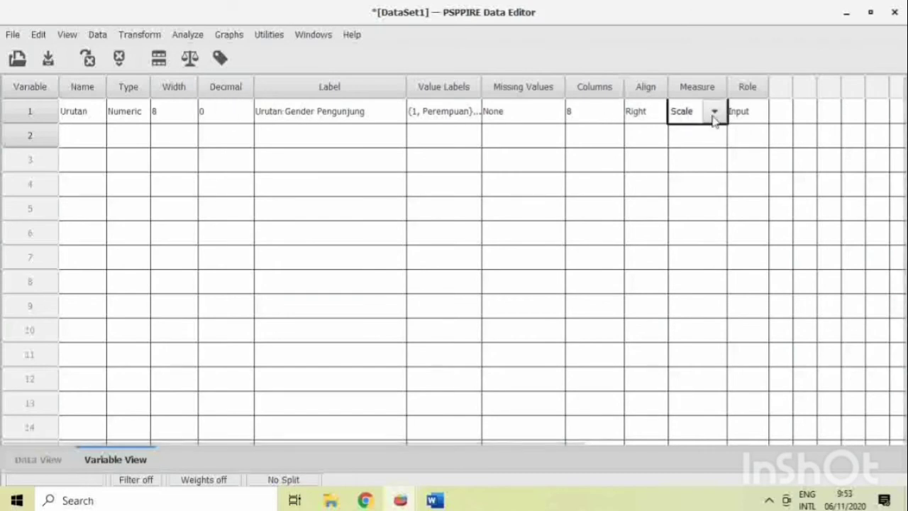
left_click(714, 115)
left_click(719, 138)
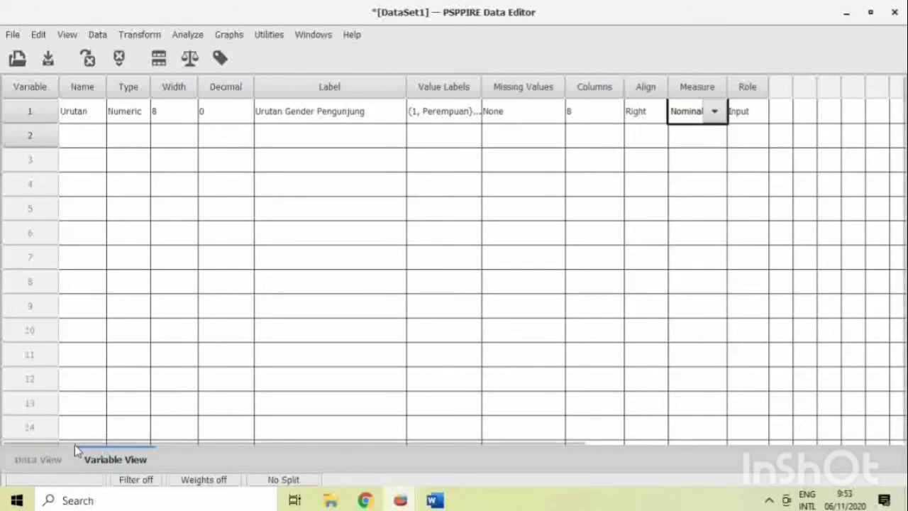
Show the data sheet and switch to the Word module to consult the visitor gender table of the Uji Run example.
left_click(41, 460)
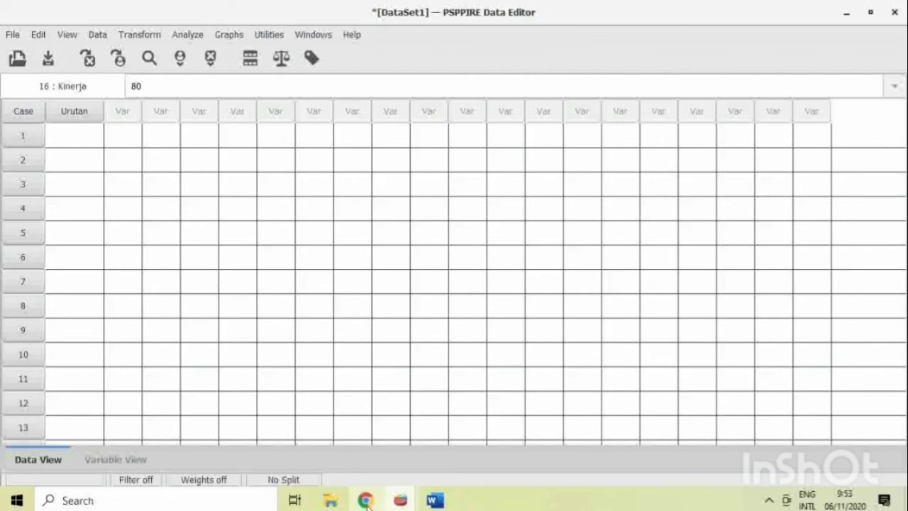
mouse_move(331, 501)
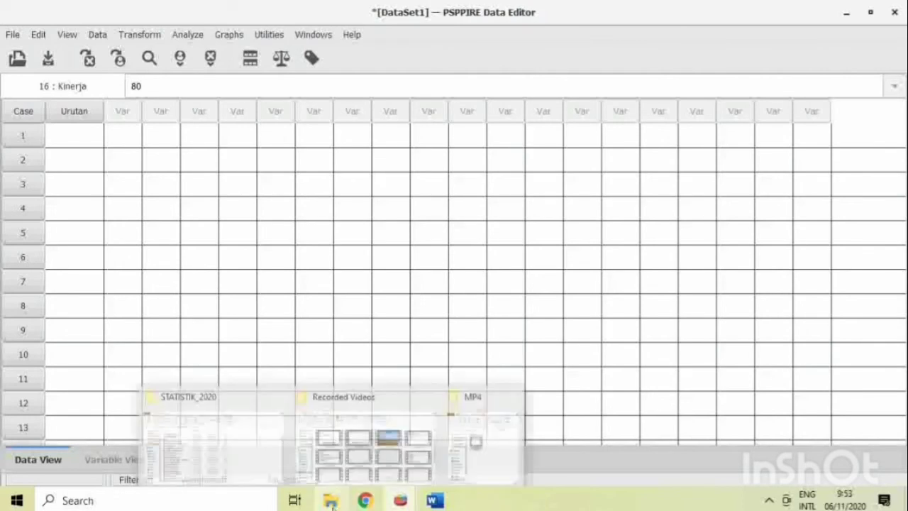
left_click(434, 500)
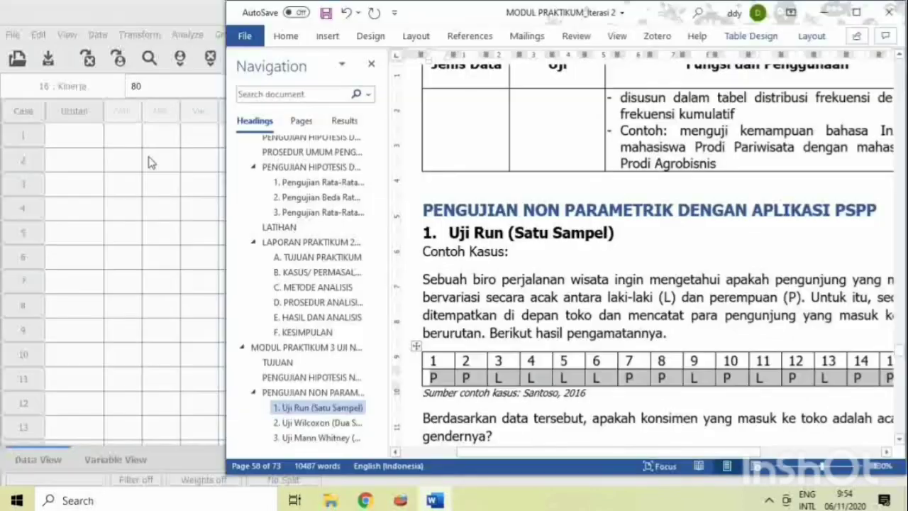
In PSPPIRE, fill Urutan from case 1 with 1, 1, 2, 2, 2, 2, 1, 1, 2, 1, 2, 1, 2, 1, 1, 2, 1.
left_click(76, 145)
left_click(86, 136)
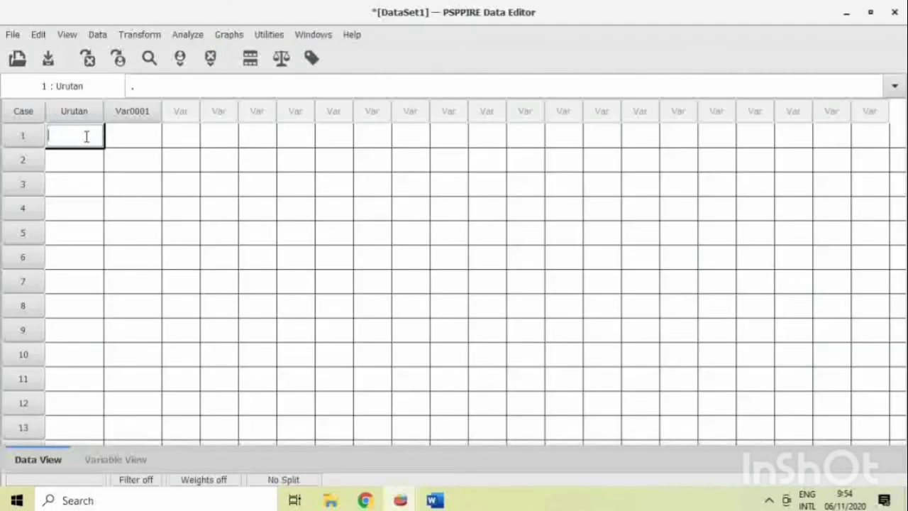
type("1")
key("Return")
type("1")
key("Return")
type("2")
key("Return")
type("2")
key("Return")
type("2")
key("Return")
type("2")
key("Return")
type("1")
key("Return")
type("1")
key("Return")
type("2")
key("Return")
type("1")
key("Return")
type("2")
key("Return")
type("1")
key("Return")
type("2")
key("Return")
type("1")
key("Return")
type("1")
key("Return")
type("2")
key("Return")
type("1")
key("Return")
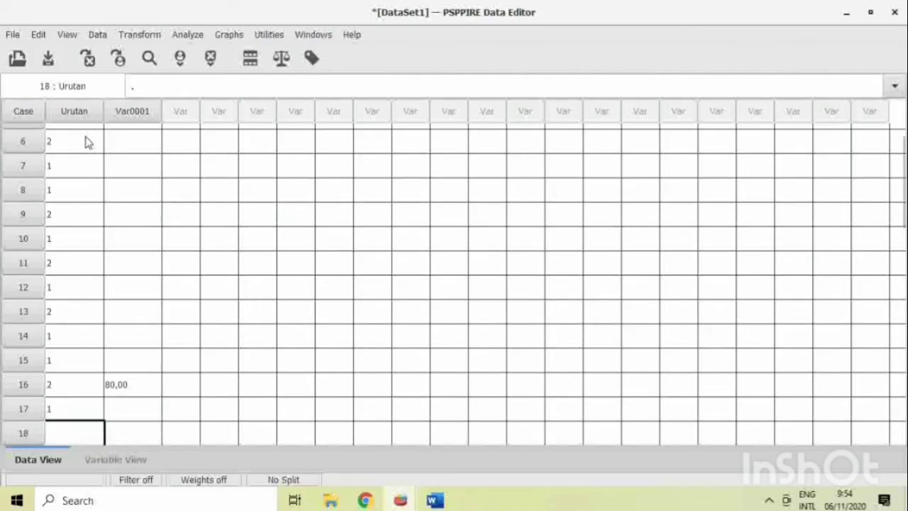
Delete the unwanted variable Var0001 and return to the data sheet.
left_click(146, 117)
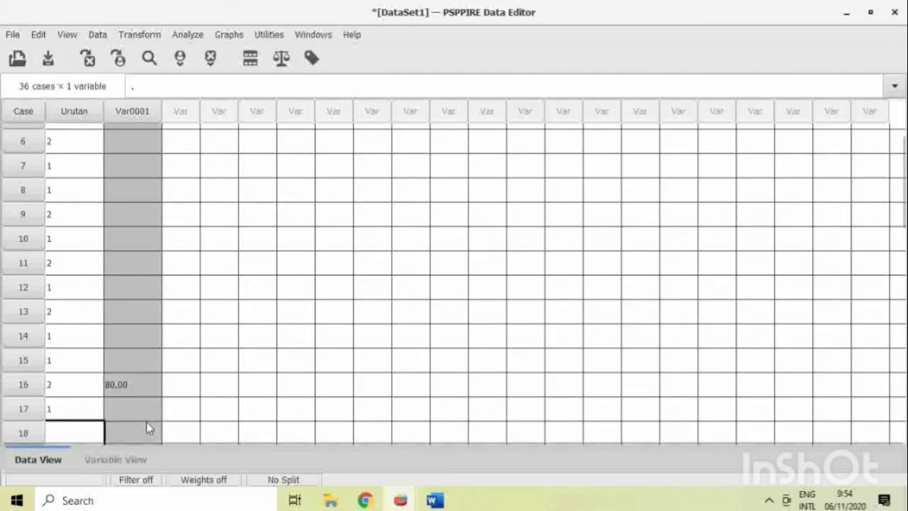
left_click(121, 457)
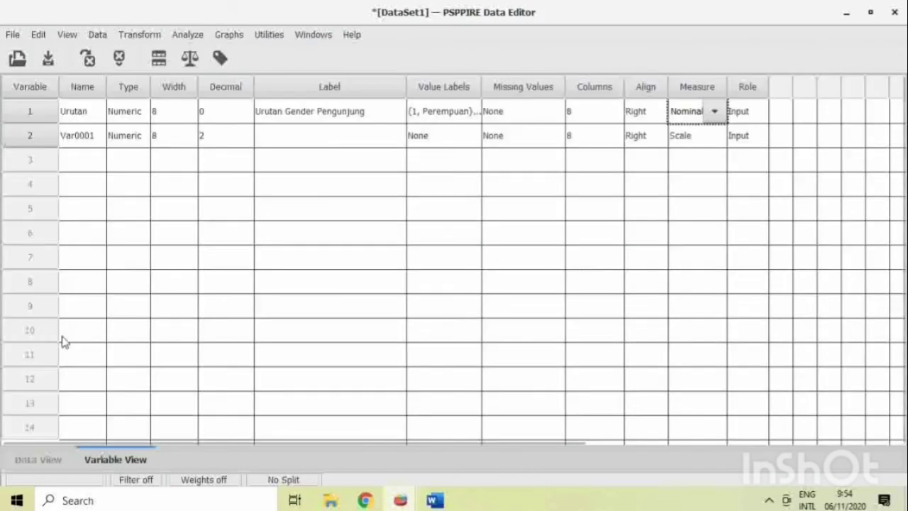
right_click(39, 144)
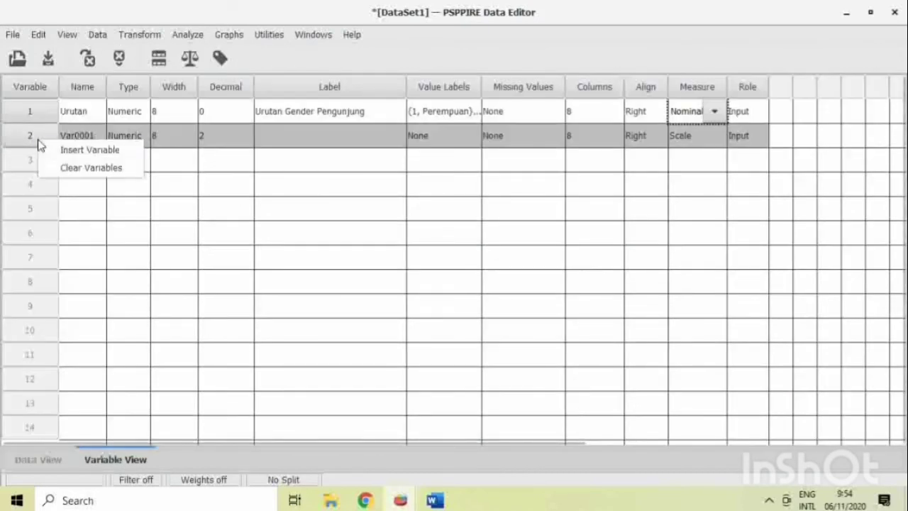
left_click(83, 166)
left_click(39, 459)
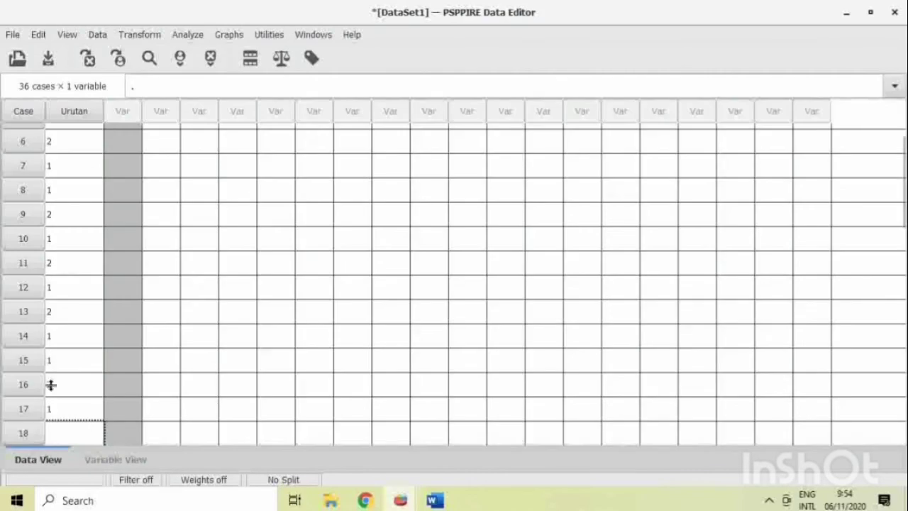
Start a non-parametric Runs test and add Urutan Gender Pengunjung as the test variable.
scroll(70, 211, "up", 2)
scroll(70, 211, "up", 1)
scroll(71, 211, "down", 4)
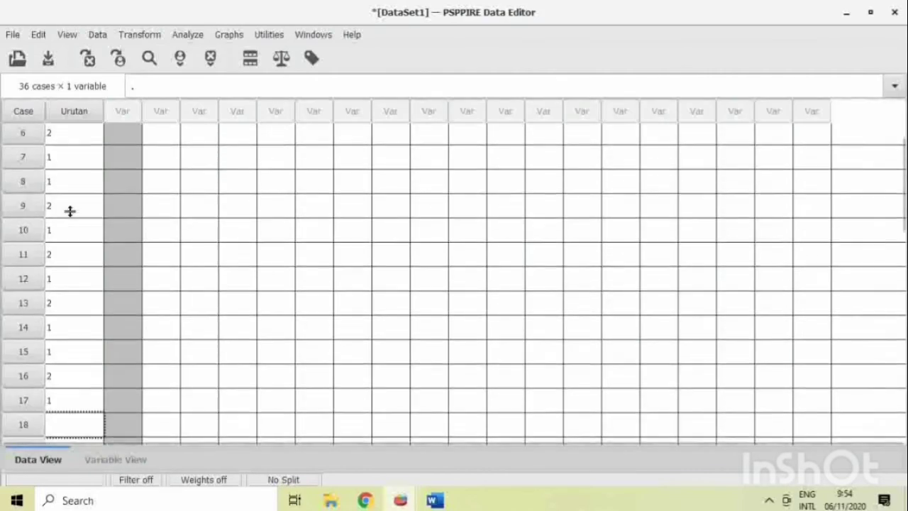
scroll(125, 142, "up", 4)
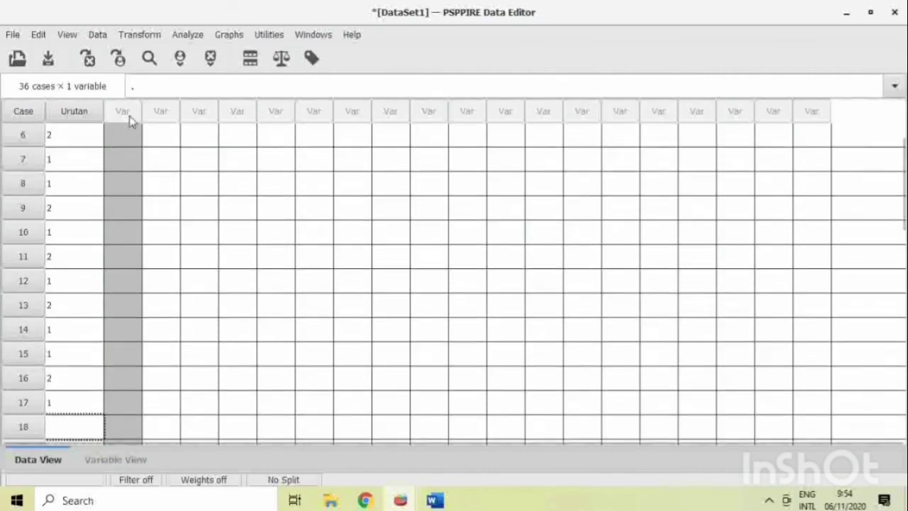
left_click(181, 36)
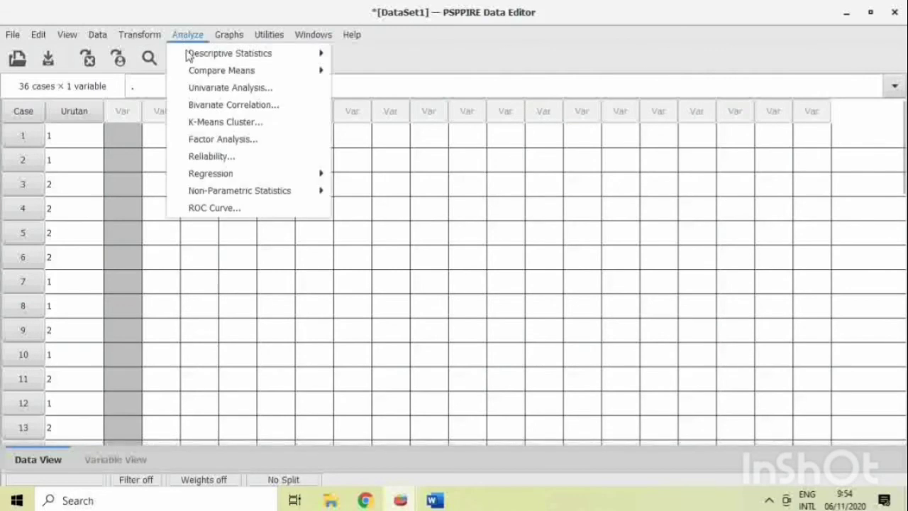
mouse_move(194, 67)
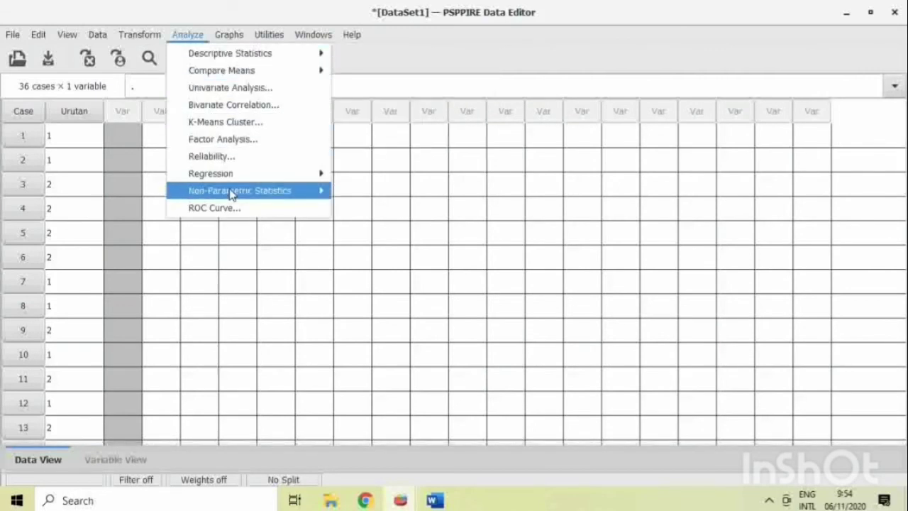
mouse_move(231, 193)
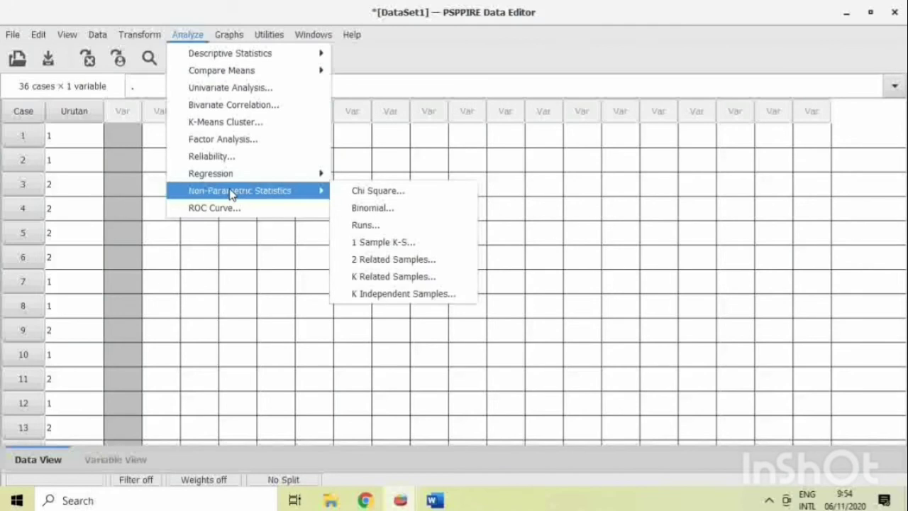
left_click(420, 224)
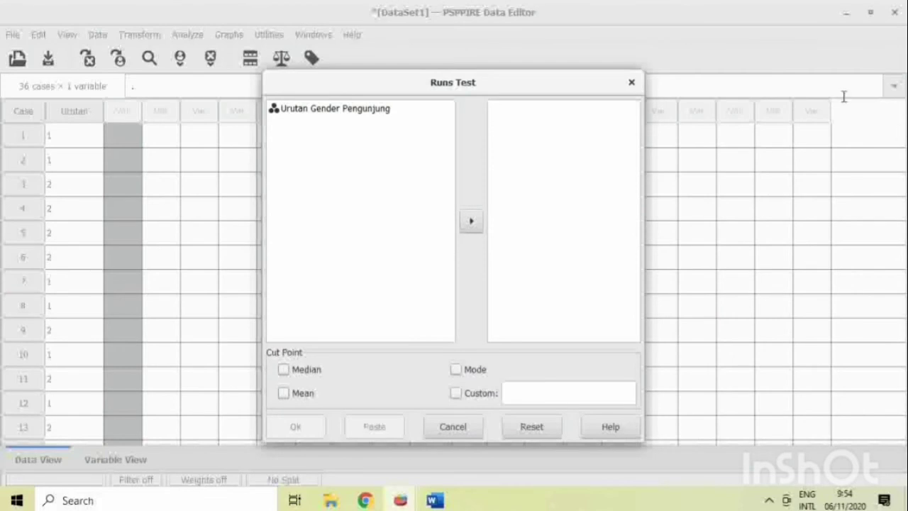
left_click(312, 117)
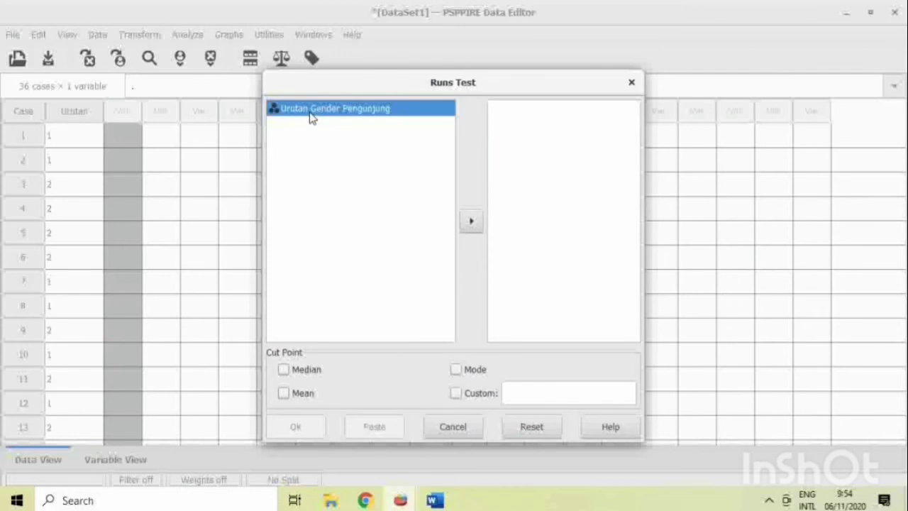
left_click(479, 227)
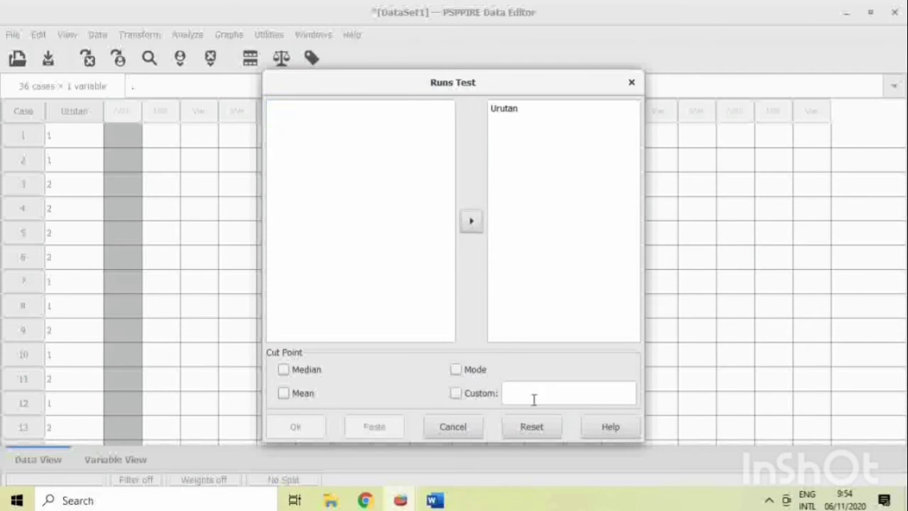
Set a custom cut point of 2 and run the Runs test.
left_click(487, 397)
left_click(522, 394)
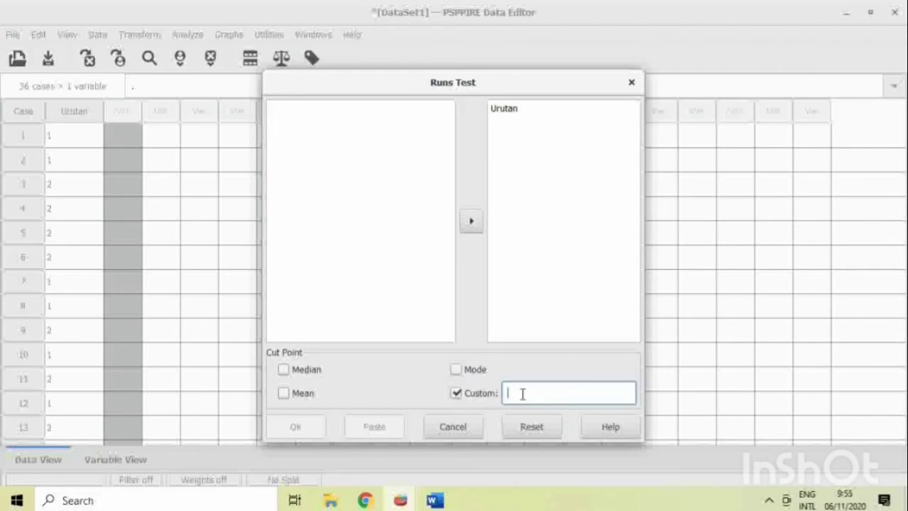
type("2")
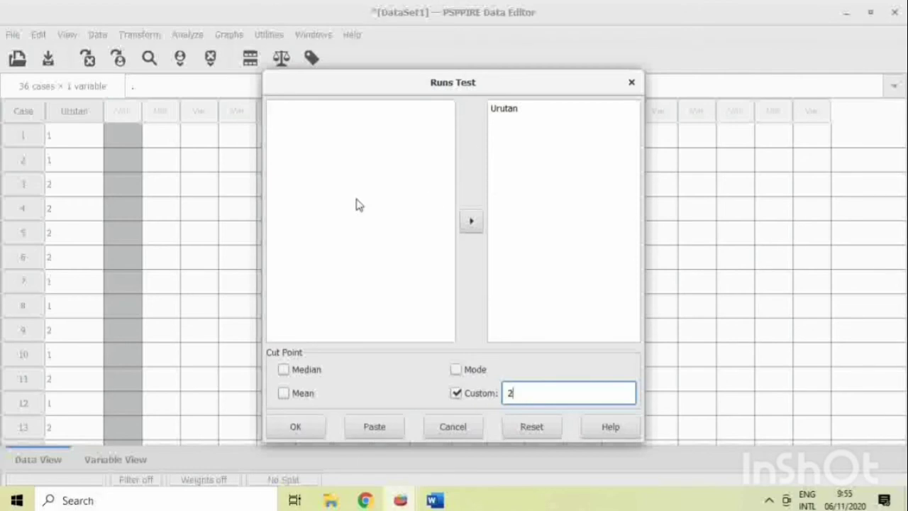
left_click(296, 427)
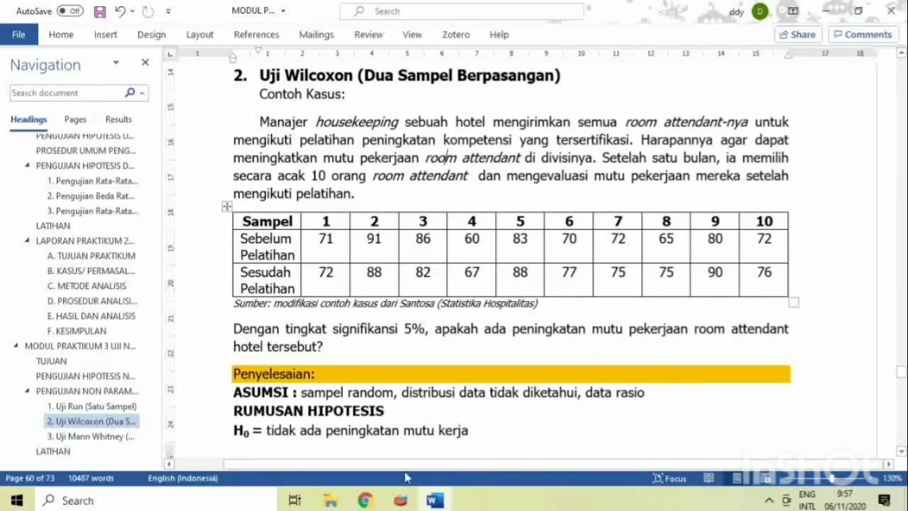
Switch to the empty PSPPIRE dataset and define a numeric variable SEBELUM with 0 decimals.
left_click(400, 500)
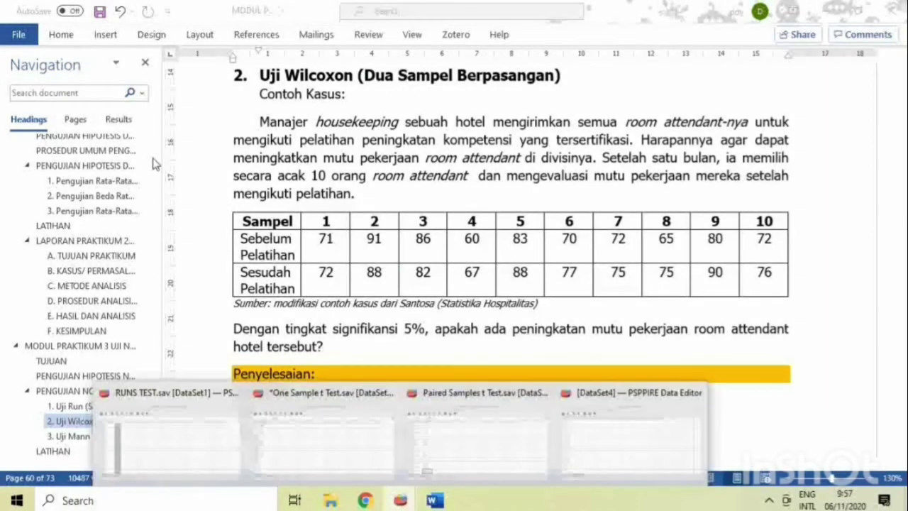
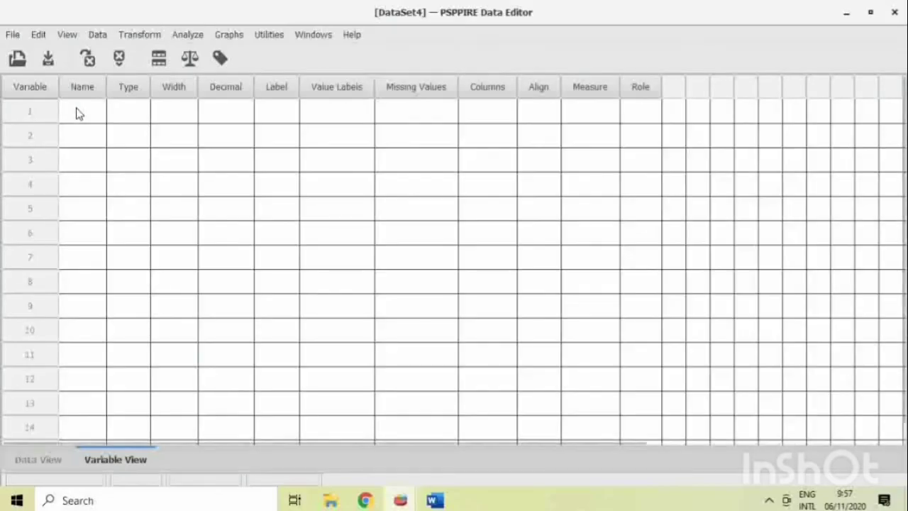
type("SEBELUM")
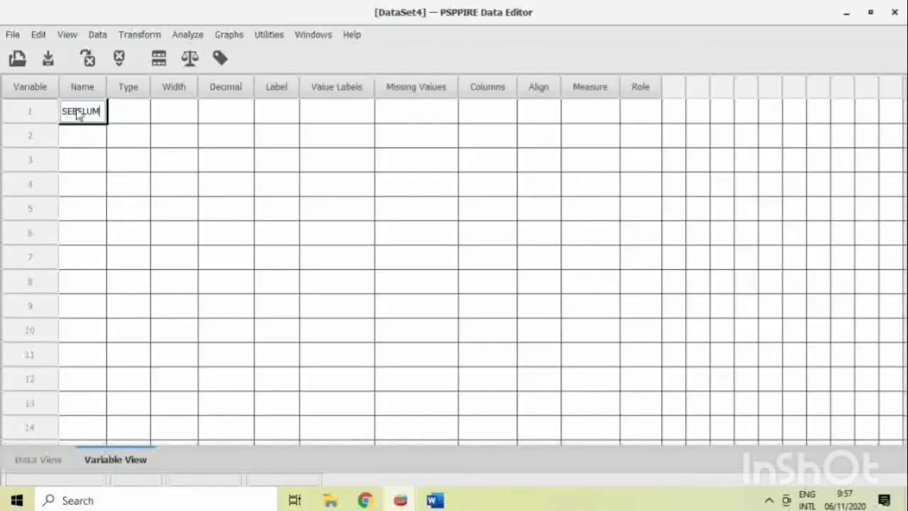
key("Return")
left_click(233, 111)
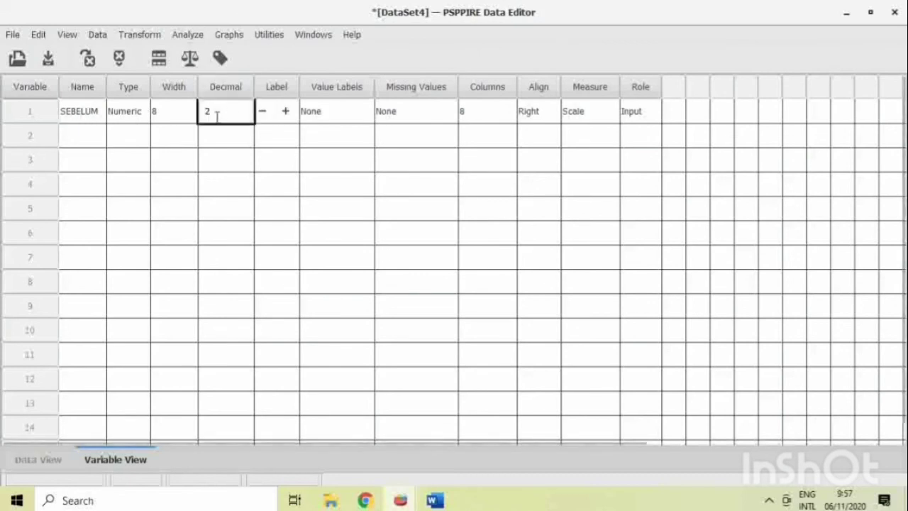
left_click(263, 111)
left_click(262, 112)
Widen the label column and label the SEBELUM variable "Mutu Kerja Sebelum Pelatihan", using the case table in Word as reference.
left_click_drag(297, 87, 426, 106)
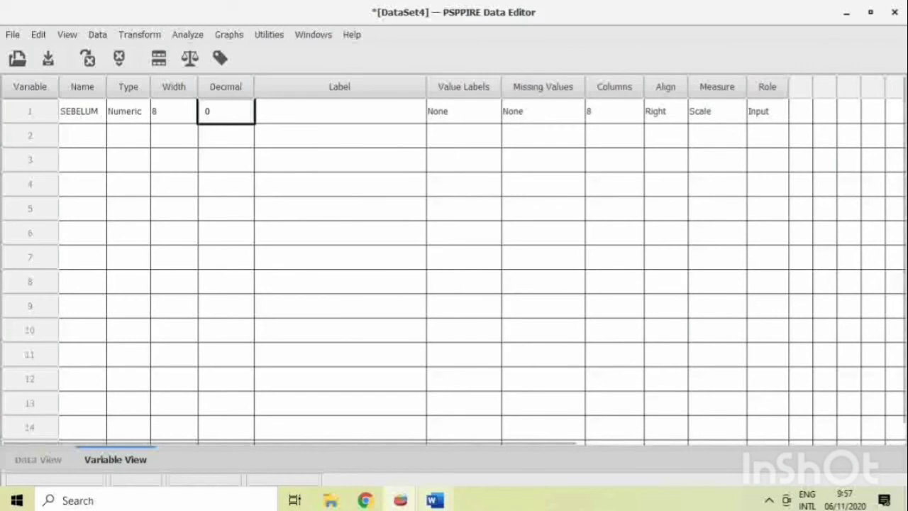
left_click(445, 501)
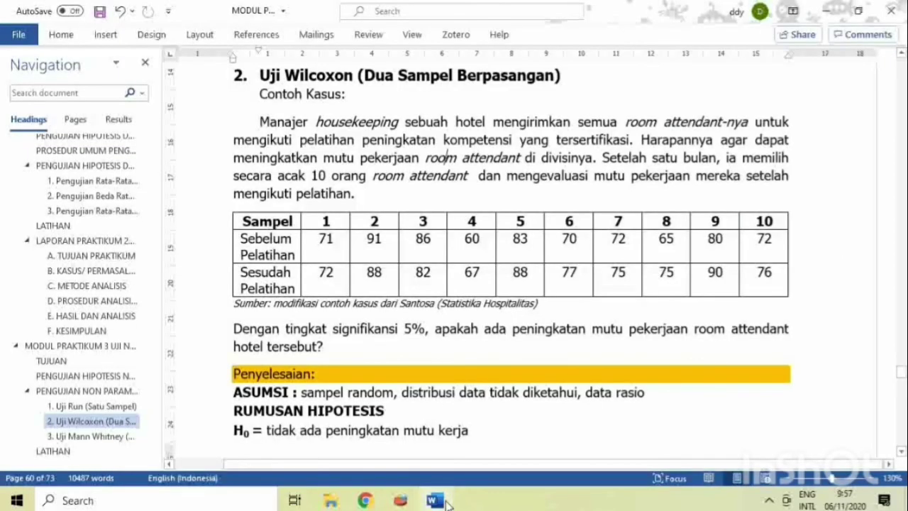
key("alt+Tab")
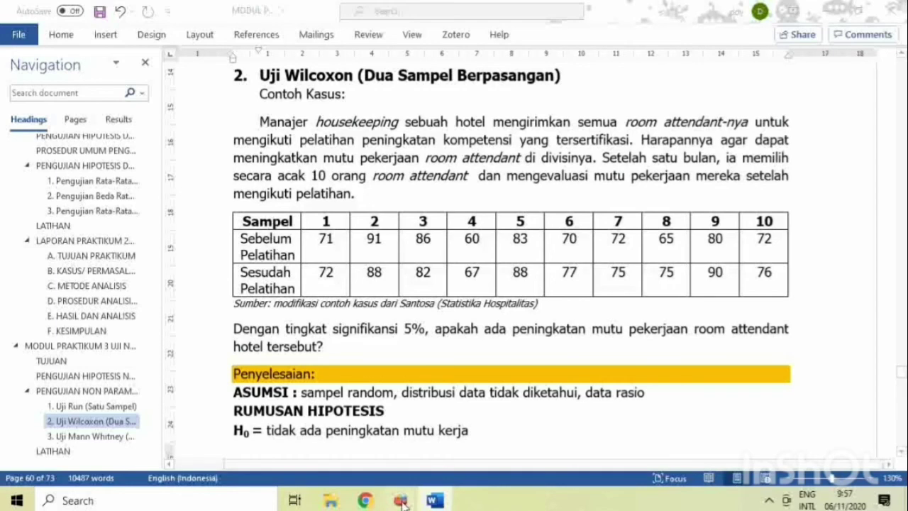
left_click(314, 106)
type("Mutu Kerja Sebelum Pelatihan")
key("Return")
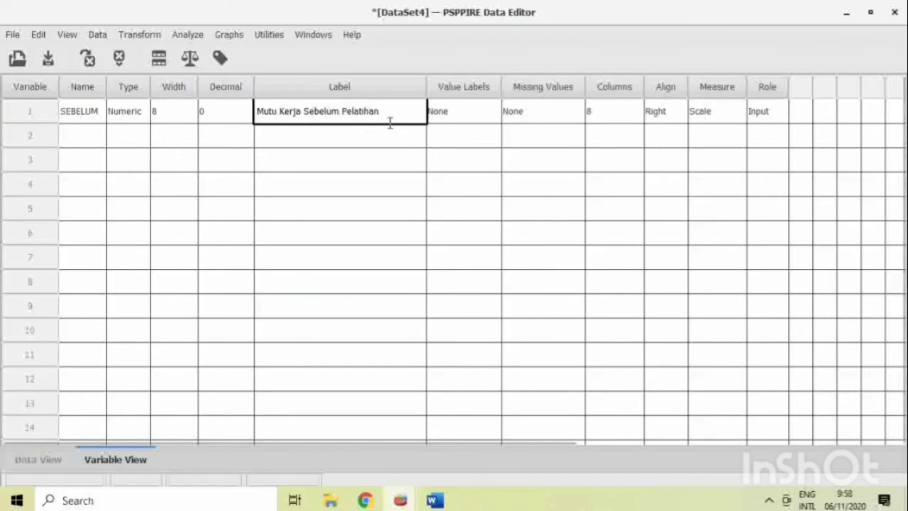
Define a second variable SESUDAH with 0 decimals and the label "Mutu Kerja Sesudah Pelatihan".
left_click(88, 135)
type("SESUDAH")
key("Return")
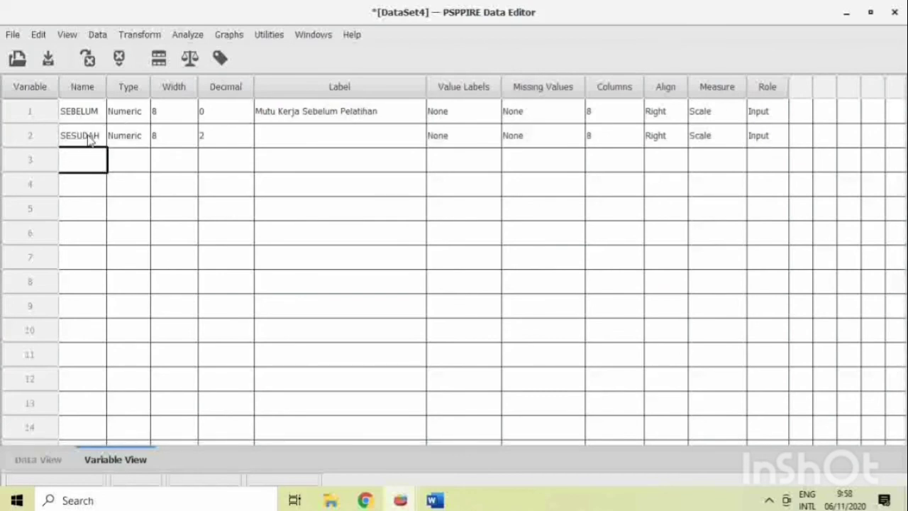
left_click(204, 142)
left_click(264, 142)
left_click(263, 142)
left_click(342, 136)
type("Mutu Kerja Sesudah Pelatihan")
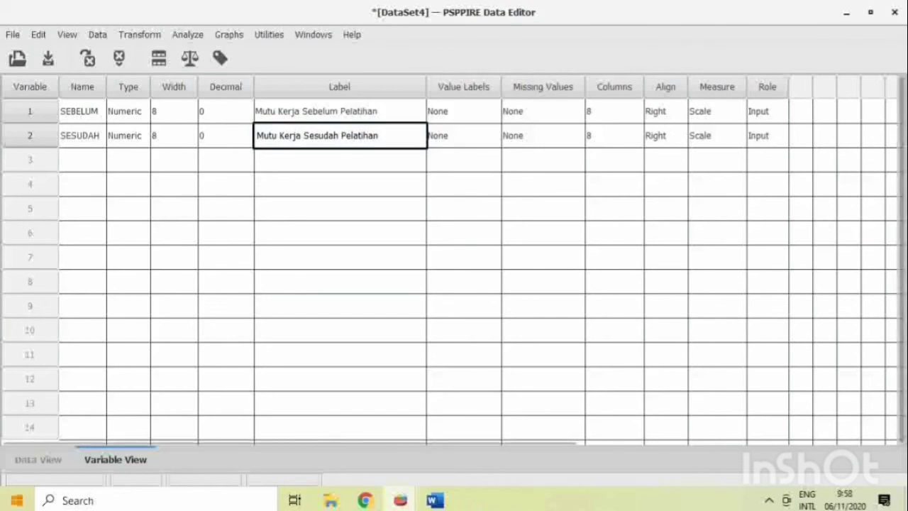
Show the data sheet and arrange the reduced PSPPIRE and Word windows so the Wilcoxon sample table stays visible during data entry.
left_click(51, 457)
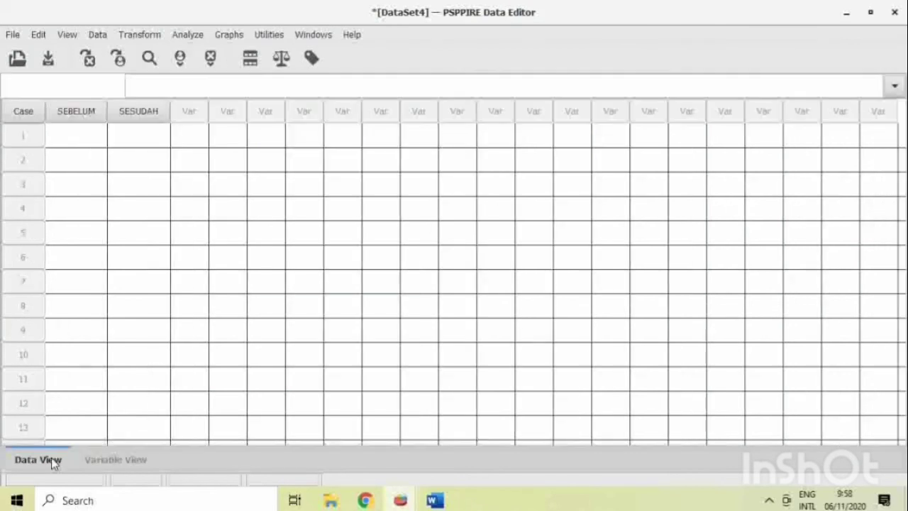
left_click(434, 500)
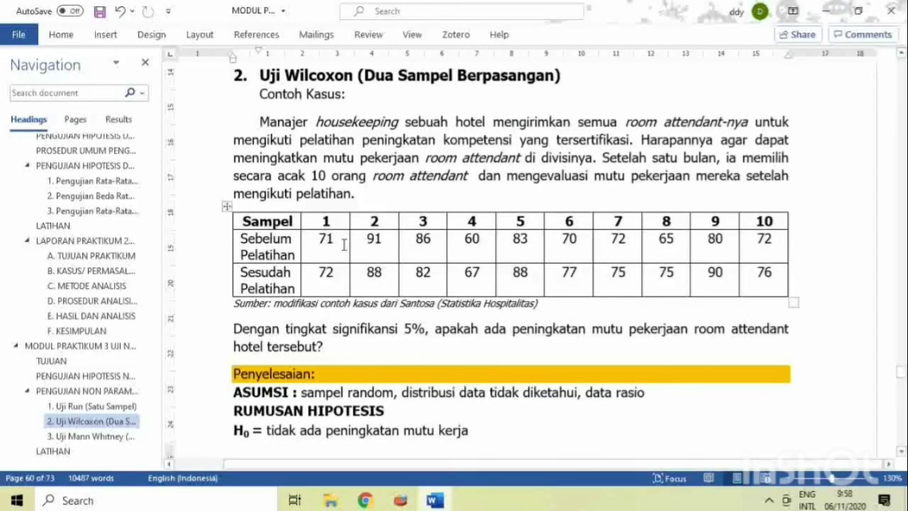
left_click(858, 10)
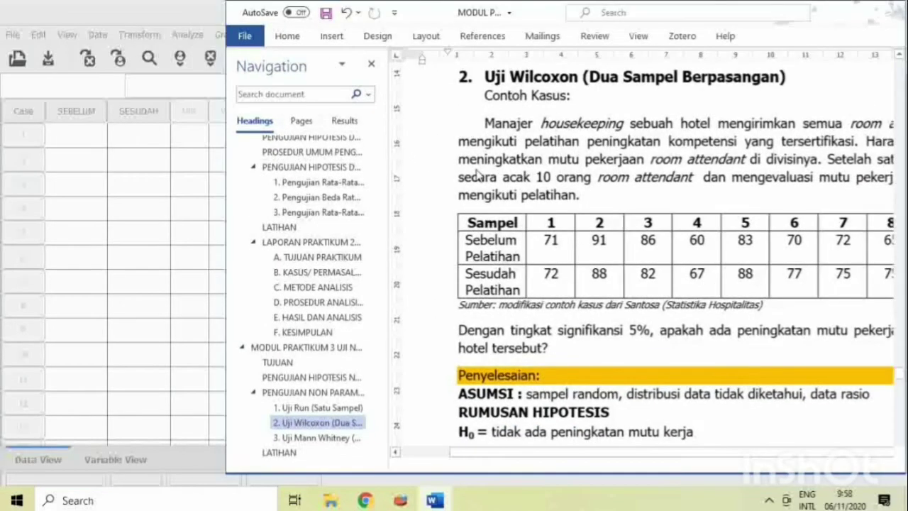
left_click(160, 196)
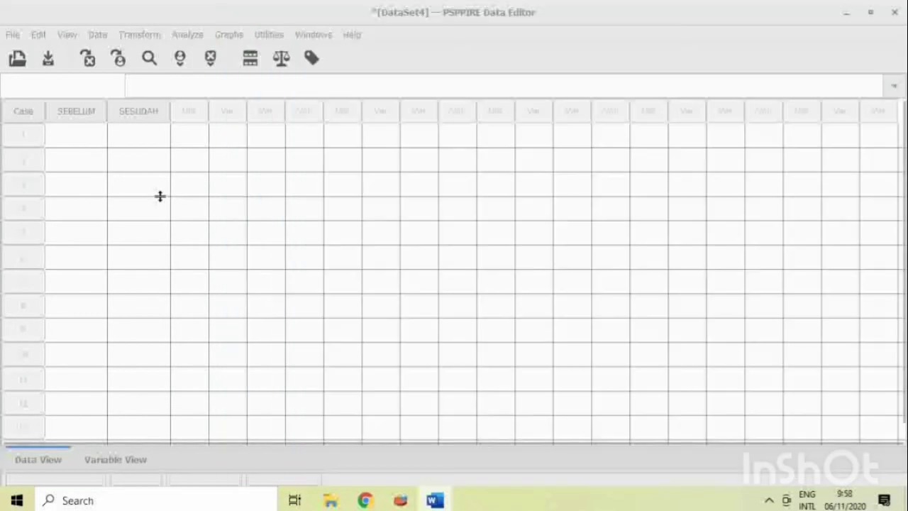
left_click(82, 142)
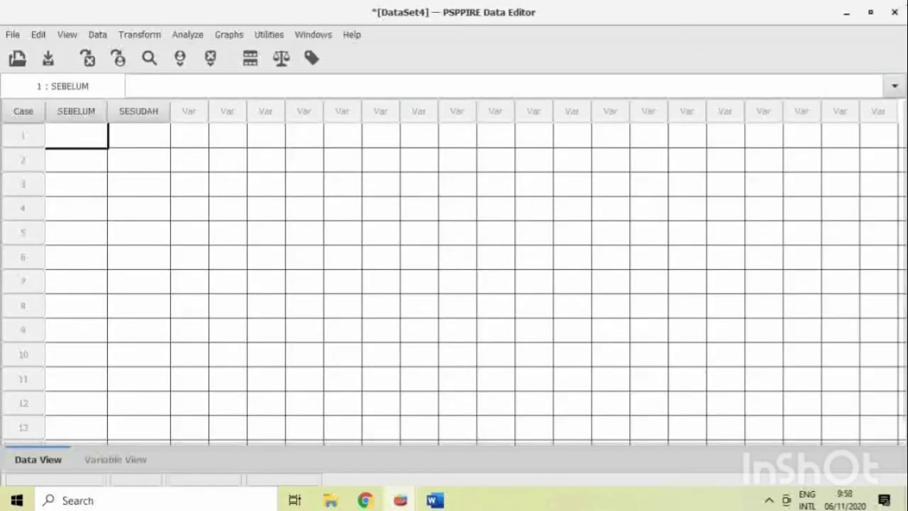
left_click(870, 13)
left_click_drag(656, 84, 585, 107)
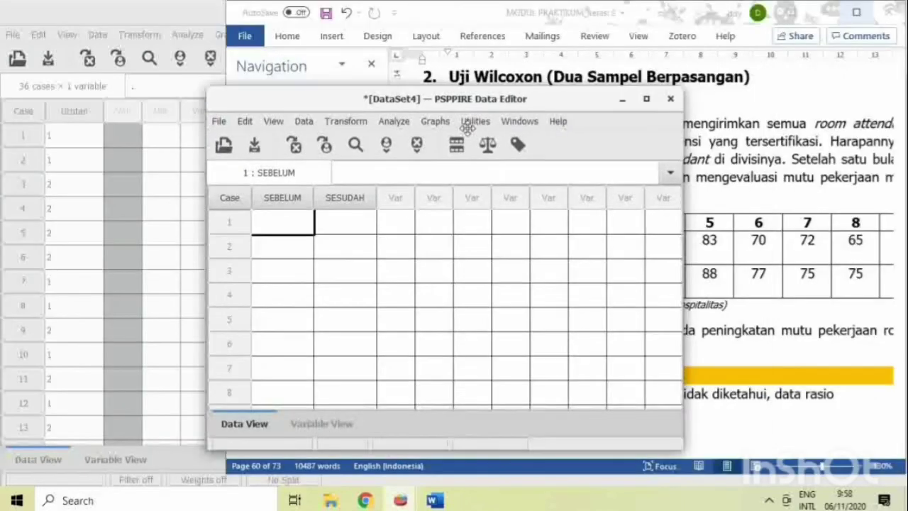
left_click_drag(467, 126, 309, 107)
left_click_drag(522, 430, 810, 287)
left_click_drag(452, 64, 421, 0)
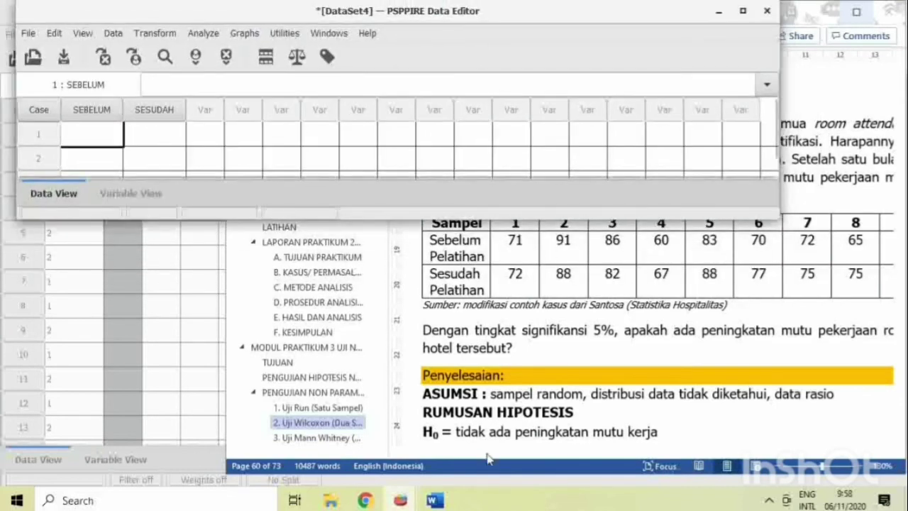
Reduce the Word document's zoom to 90% so all ten samples of the table fit in its window.
left_click(654, 409)
left_click(775, 468)
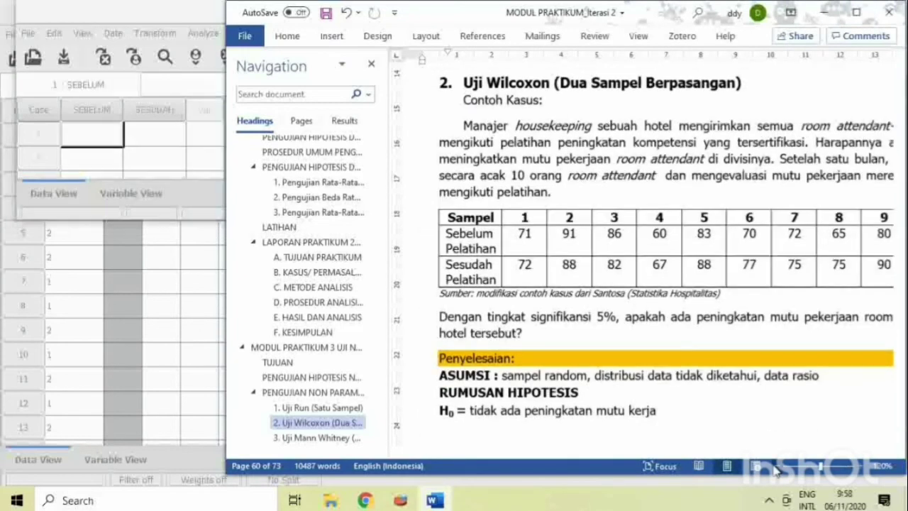
left_click(775, 468)
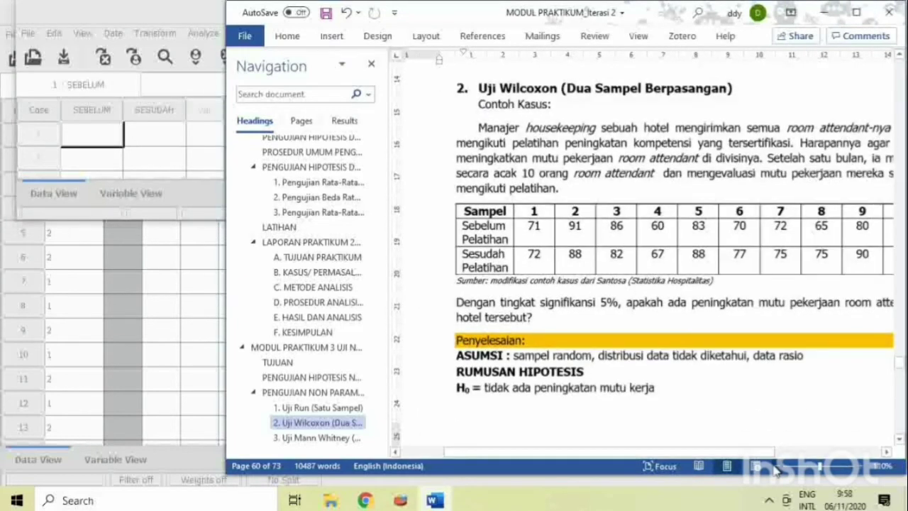
left_click(775, 468)
left_click(775, 468)
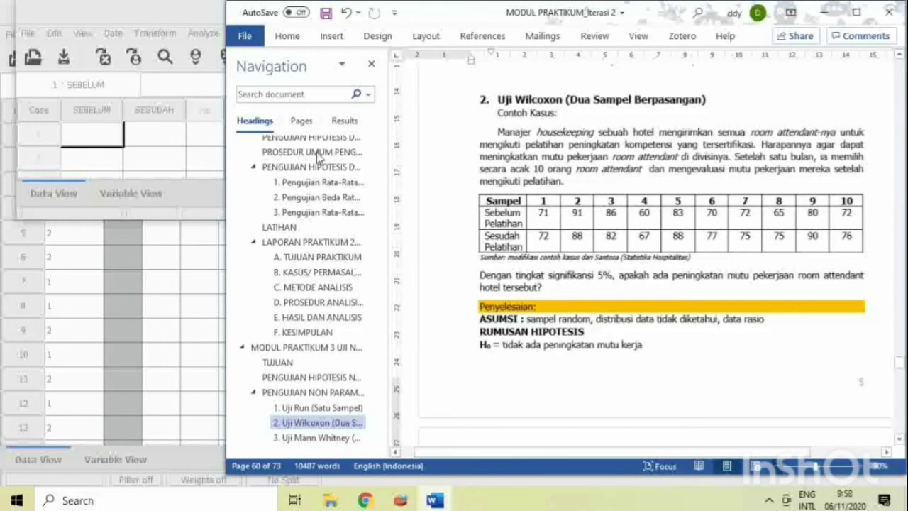
Return to PSPPIRE, complete the paired scores with 76 for SESUDAH in case 10, and maximize the data editor.
left_click(194, 145)
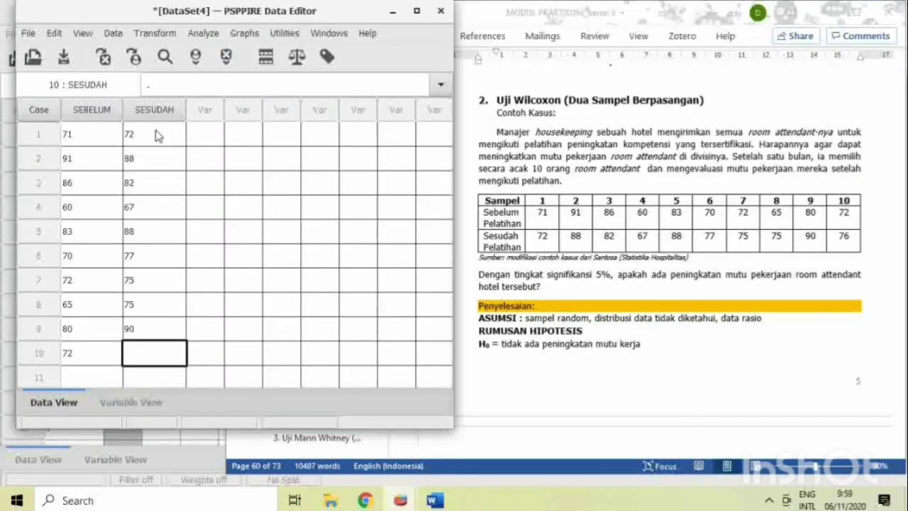
type("76")
left_click(416, 12)
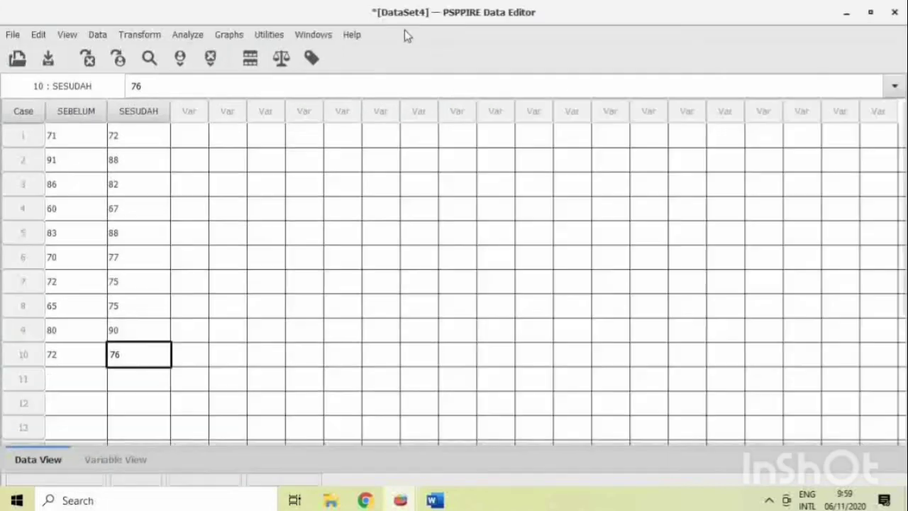
Run a non-parametric two-related-samples test of type Wilcoxon on the pair SEBELUM and SESUDAH.
left_click(200, 39)
mouse_move(226, 187)
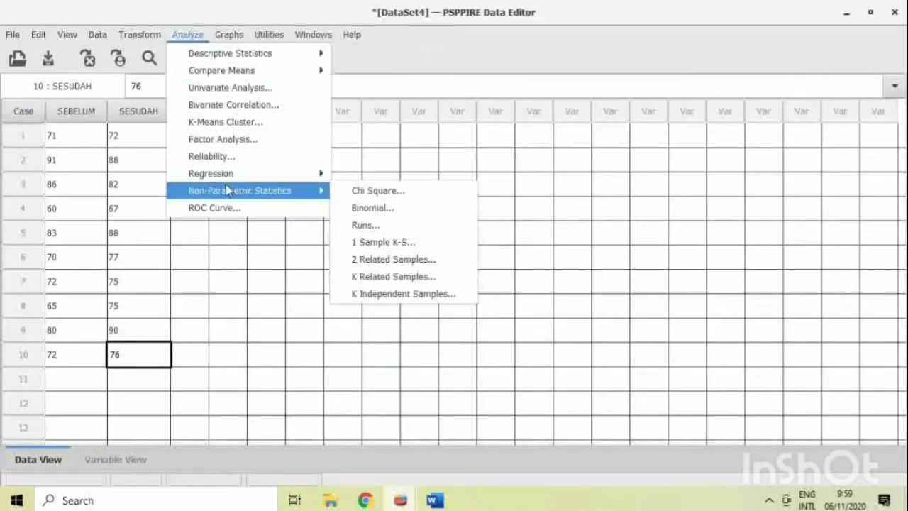
left_click(421, 260)
left_click(339, 151)
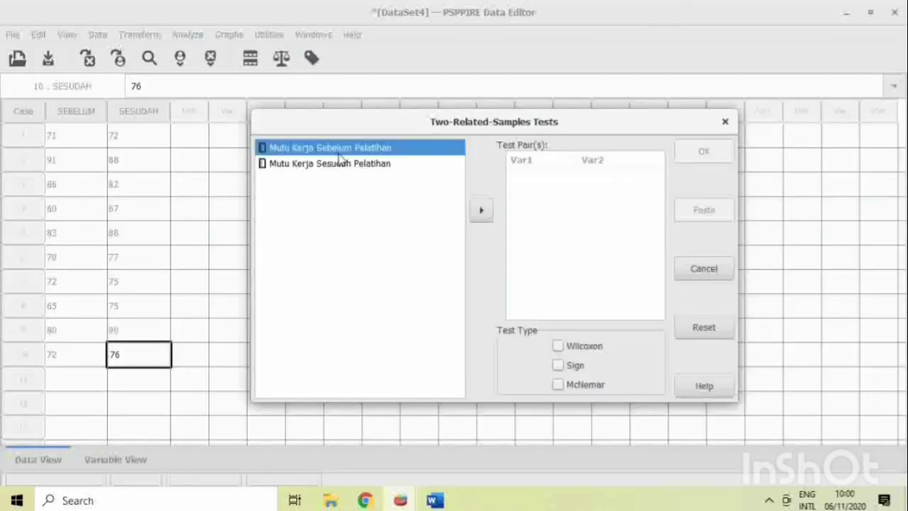
left_click(482, 211)
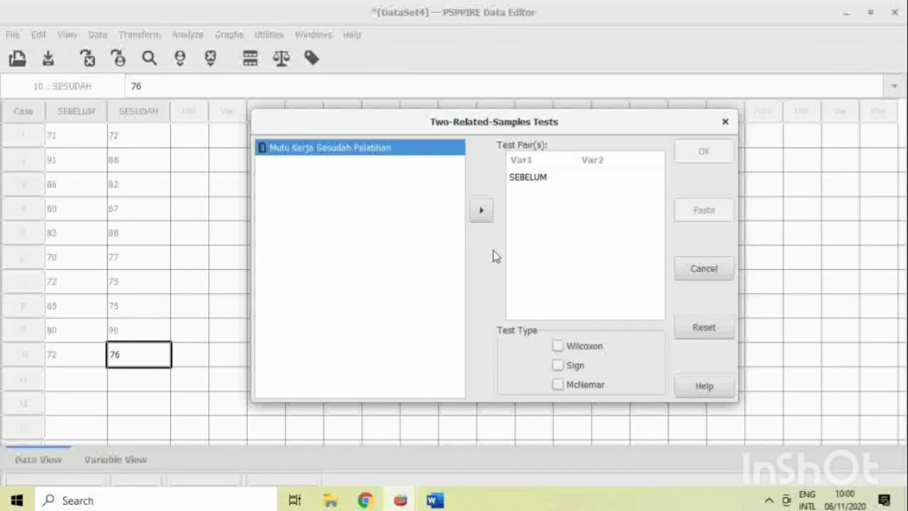
left_click(481, 213)
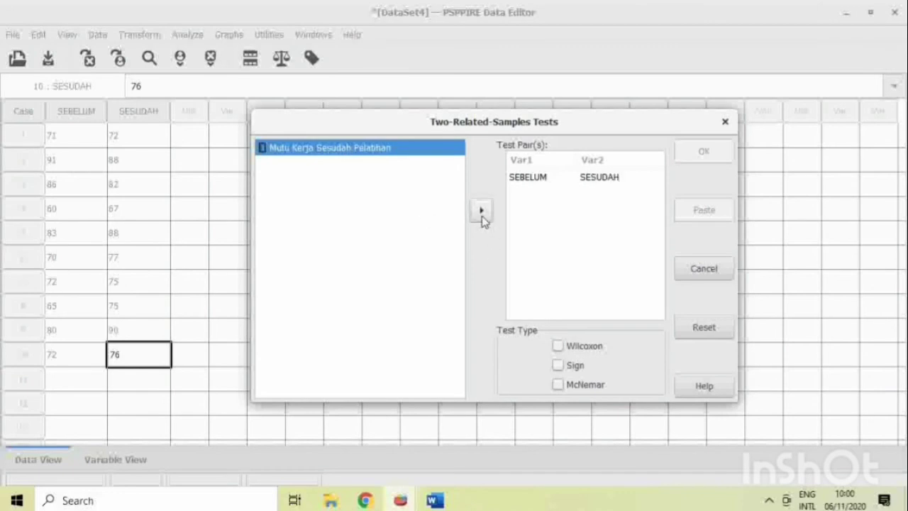
left_click(576, 352)
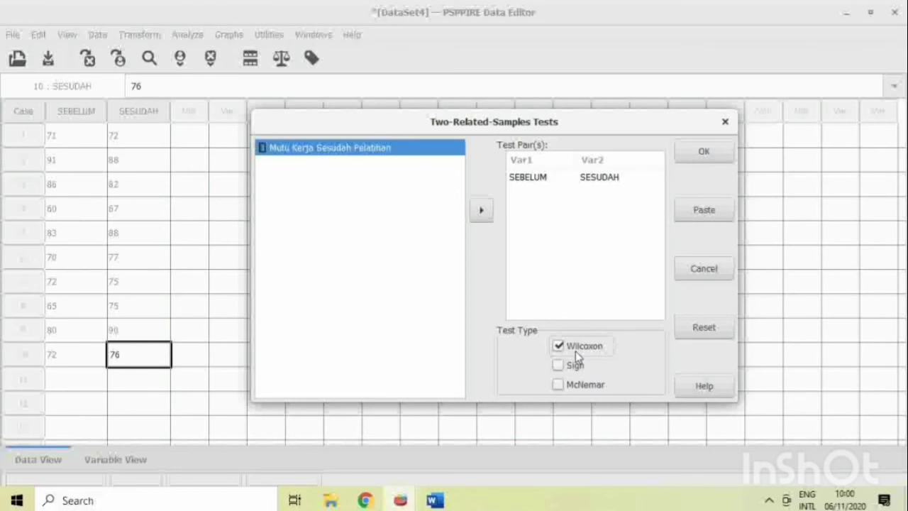
left_click(715, 151)
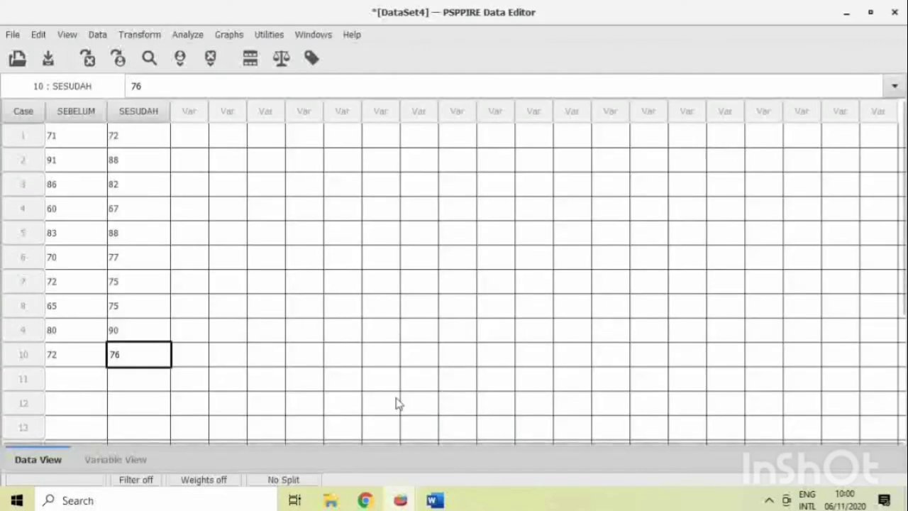
Open the output viewer and examine the Wilcoxon ranks and the significance value in the test statistics.
left_click(365, 501)
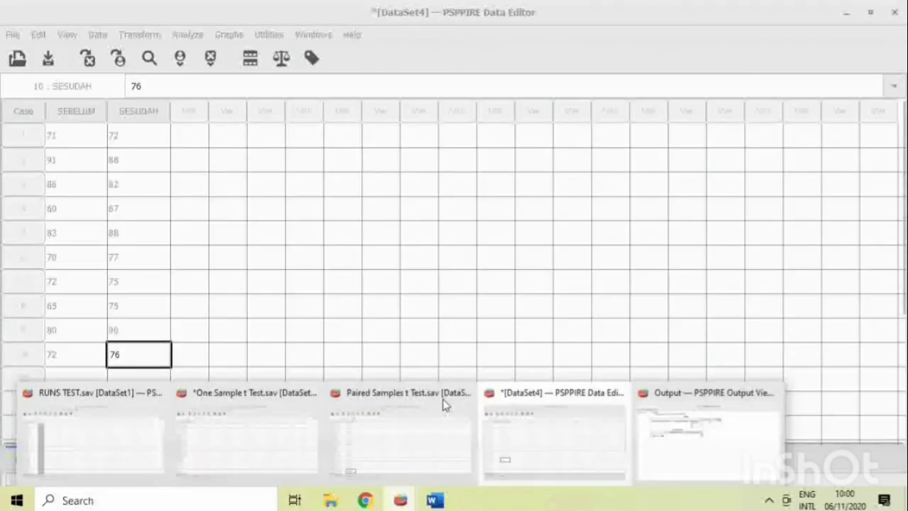
mouse_move(429, 500)
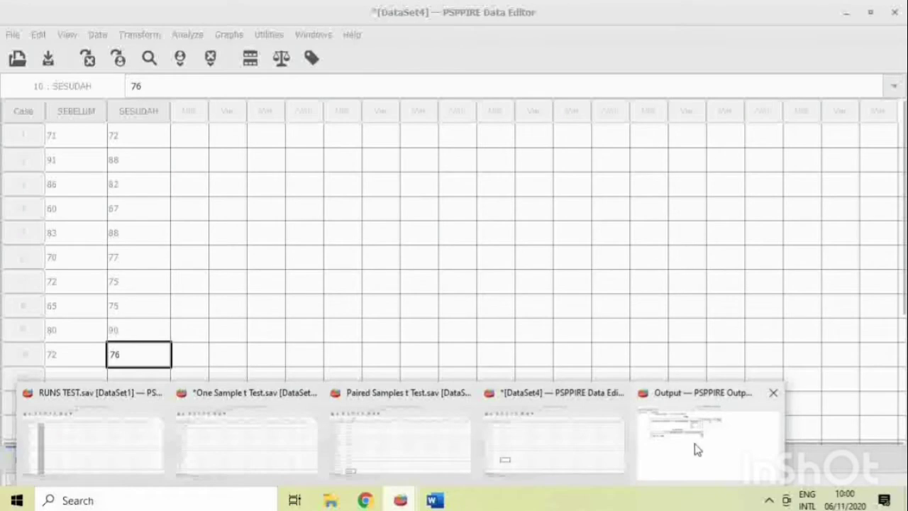
left_click(697, 449)
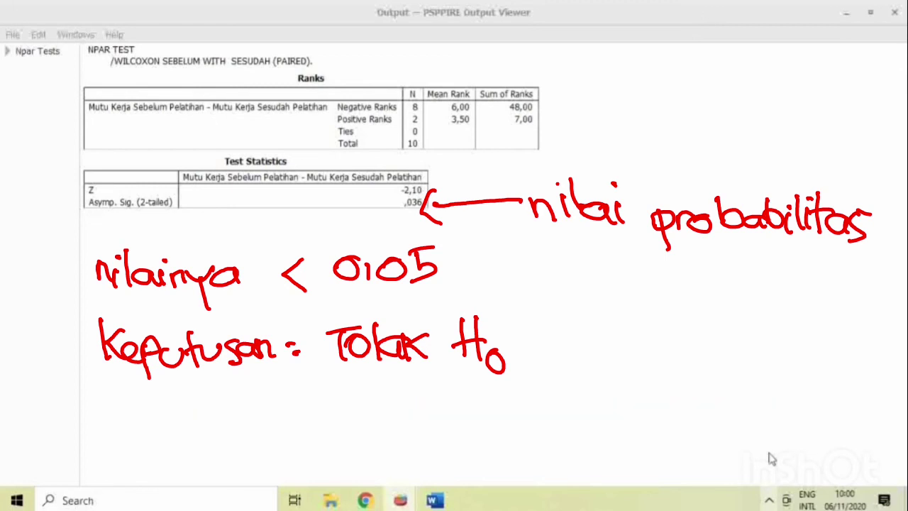
left_click(769, 500)
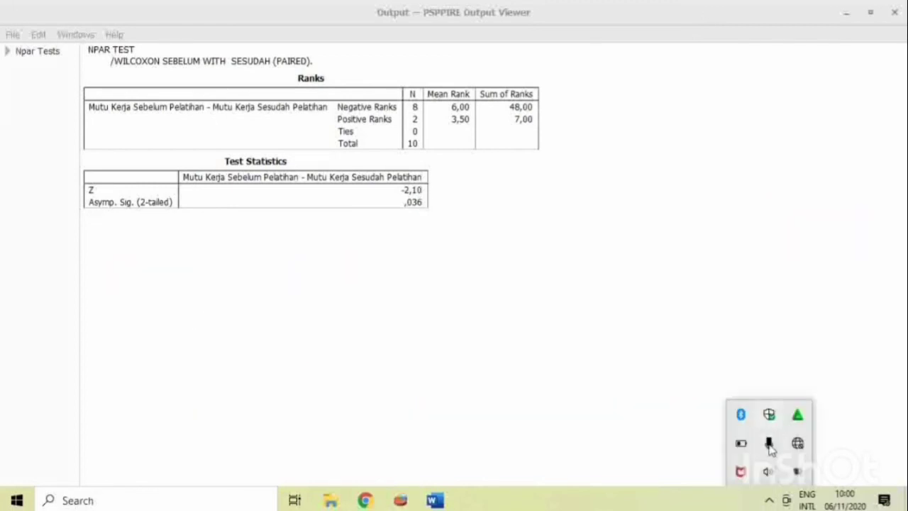
right_click(796, 471)
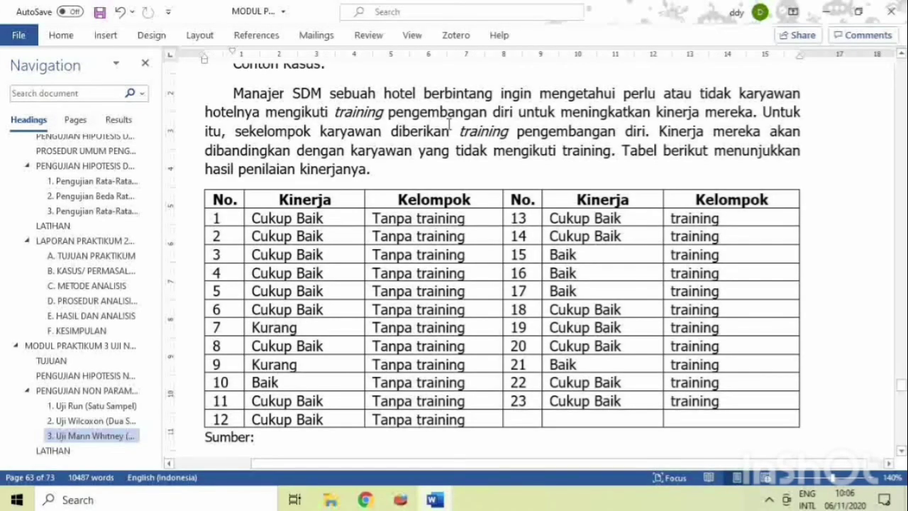
scroll(448, 124, "up", 1)
scroll(470, 185, "down", 1)
Switch from the Mann-Whitney case in Word to PSPPIRE and open a new empty dataset at its variable sheet.
mouse_move(407, 499)
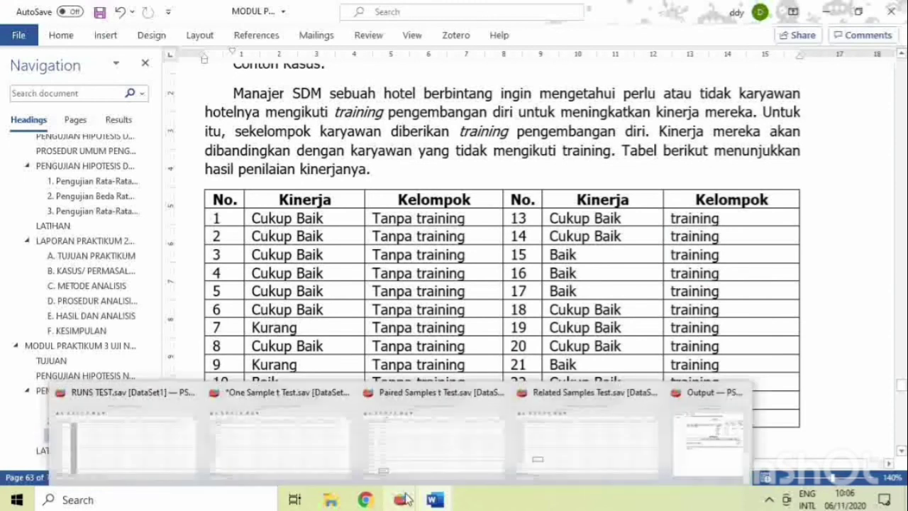
left_click(648, 447)
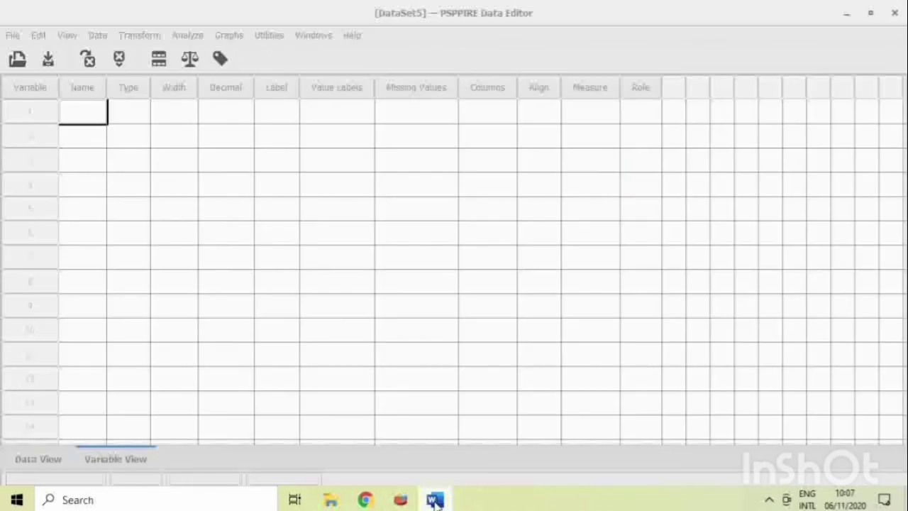
Define two variables named Kinerja and Kelompok in the first two rows of the new dataset's variable sheet.
left_click(435, 500)
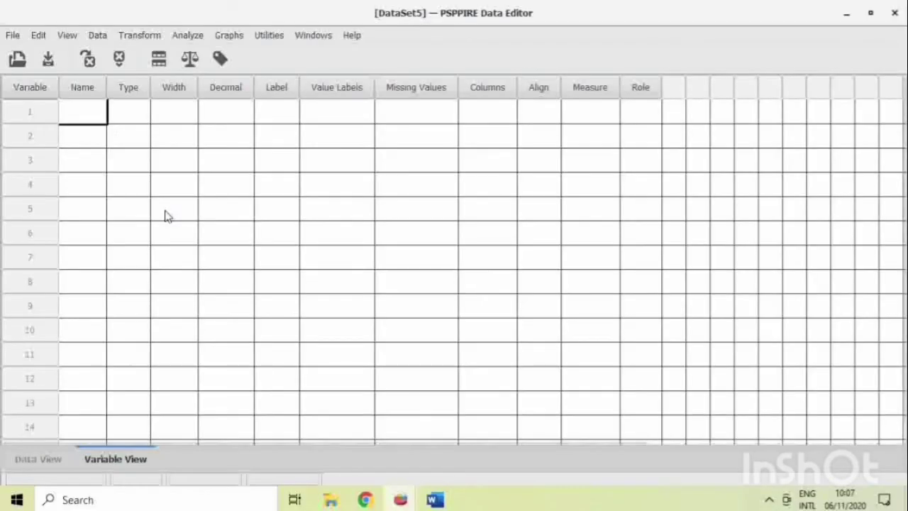
type("Kinerja")
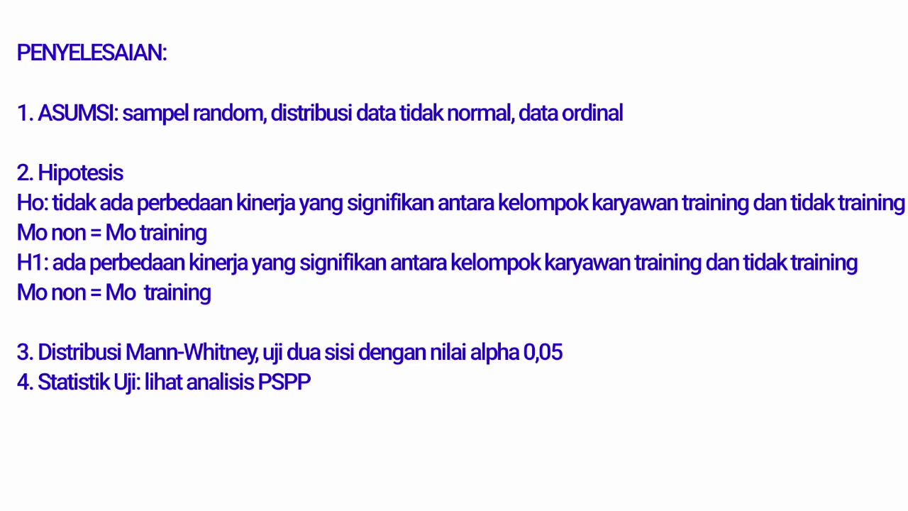
left_click_drag(94, 277, 91, 304)
key("ctrl+z")
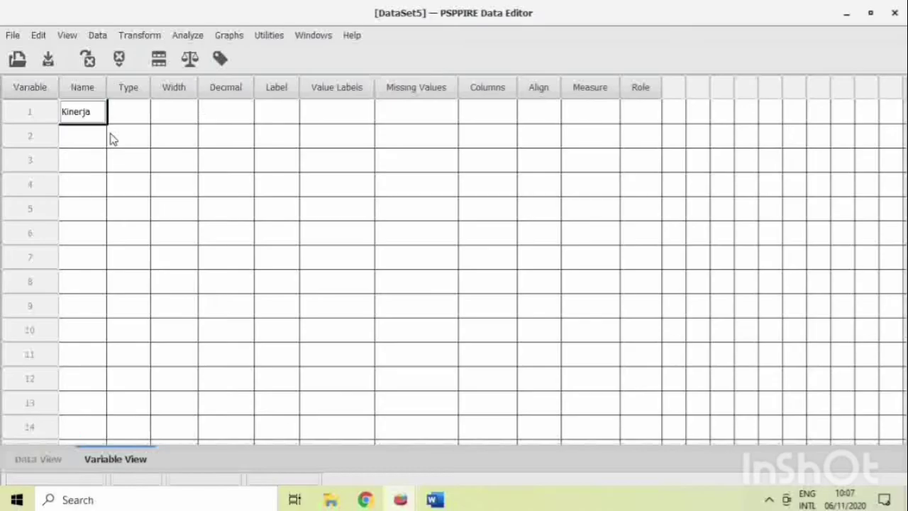
key("Return")
type("Ke")
key("BackSpace")
key("BackSpace")
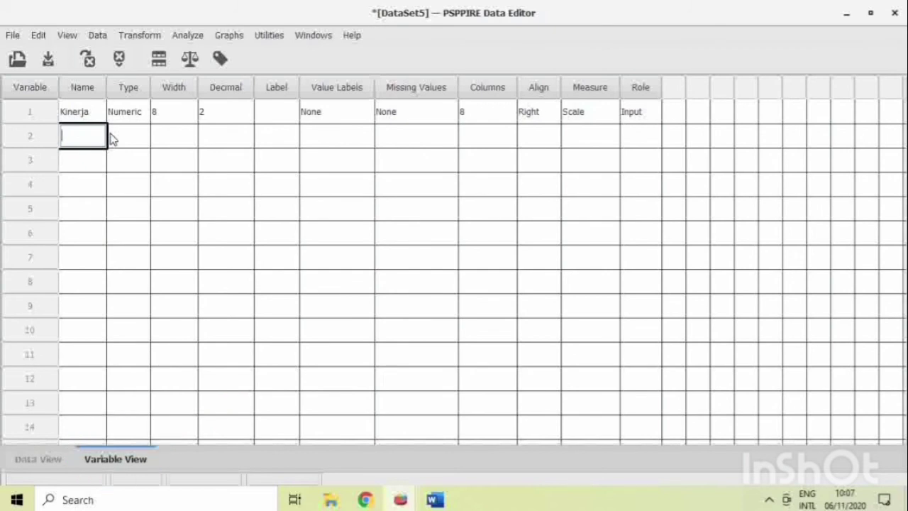
type("K")
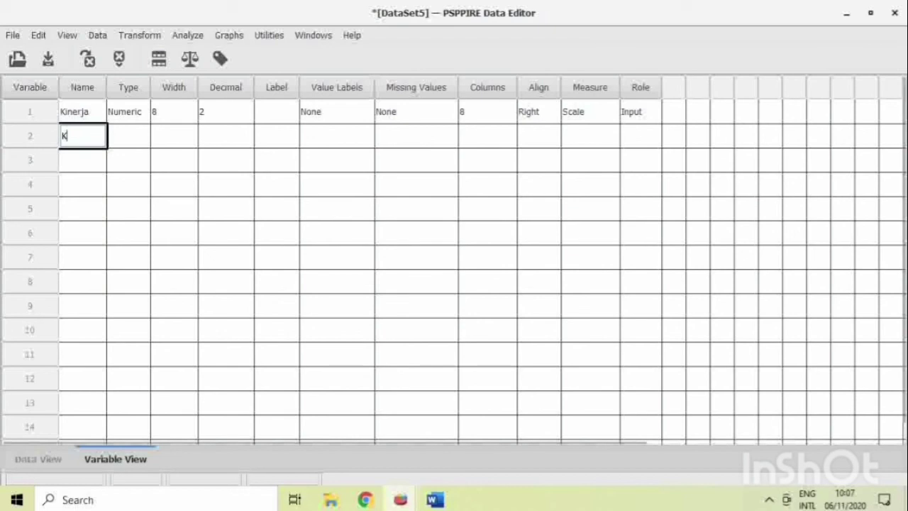
type("elompok")
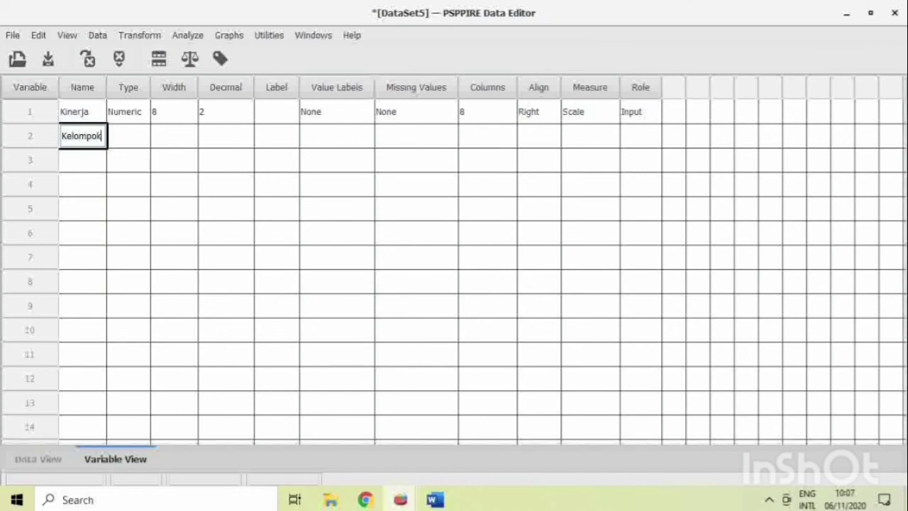
key("Return")
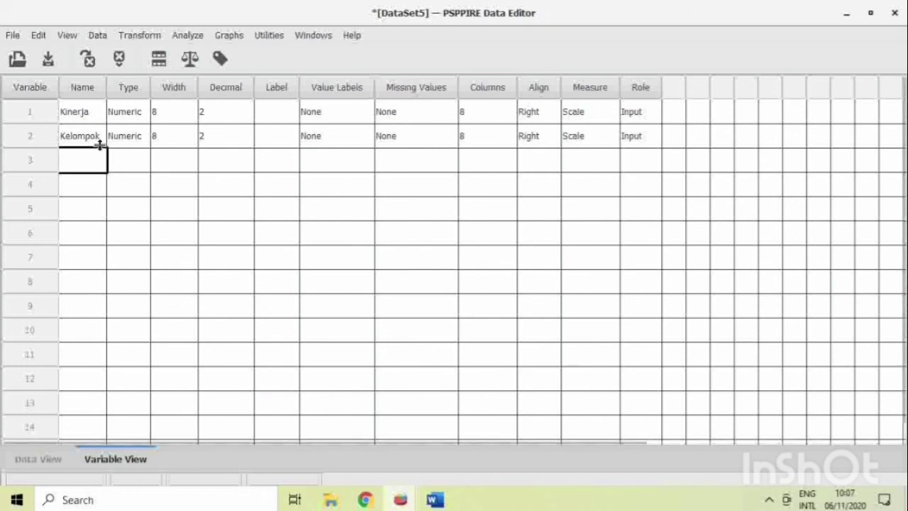
Set the number of decimals to 0 for both Kinerja and Kelompok.
left_click(243, 117)
left_click(258, 117)
left_click(259, 116)
left_click(229, 136)
left_click(261, 135)
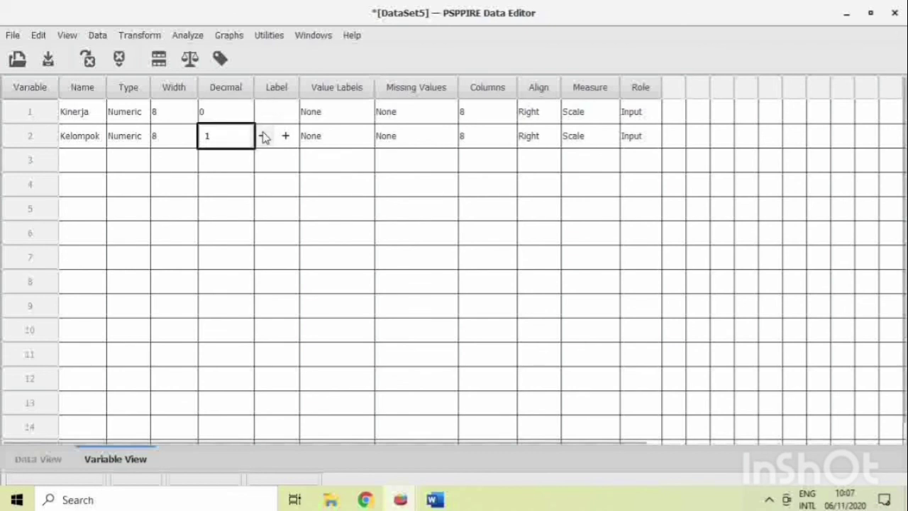
left_click(262, 135)
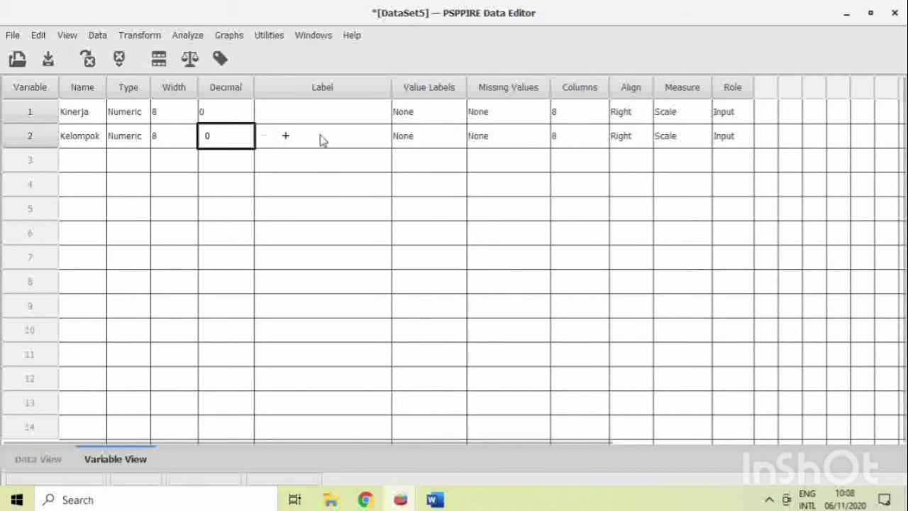
Check the case table in Word, return to PSPPIRE, and label Kelompok "Kelompok Karyawan" and Kinerja "Kinerja Karyawan".
left_click(347, 135)
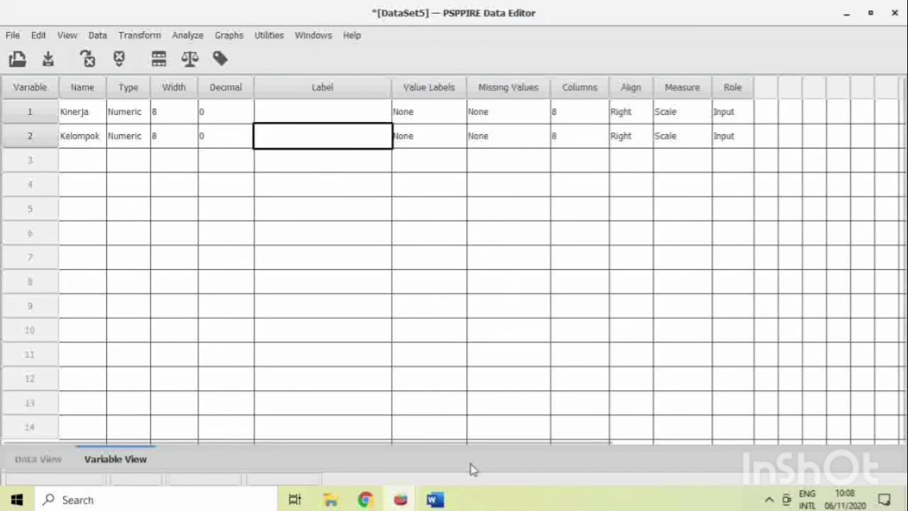
left_click(434, 500)
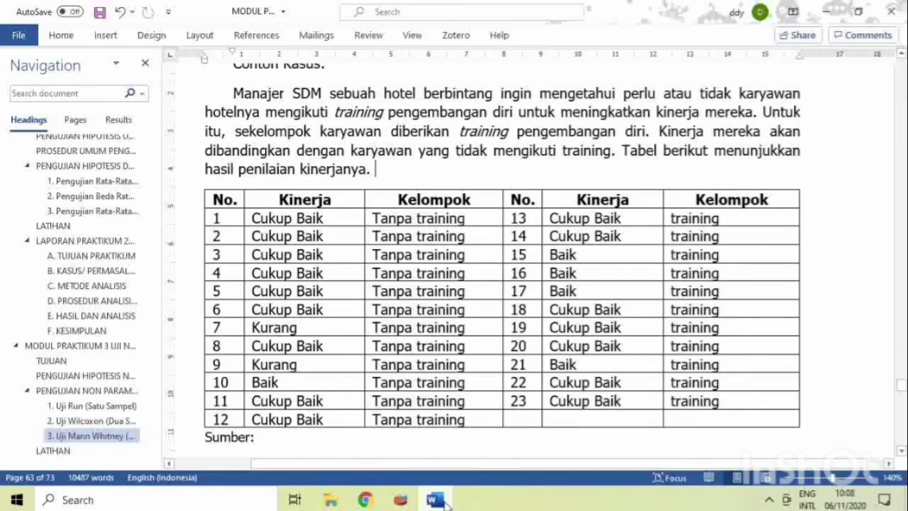
left_click(443, 501)
left_click(300, 142)
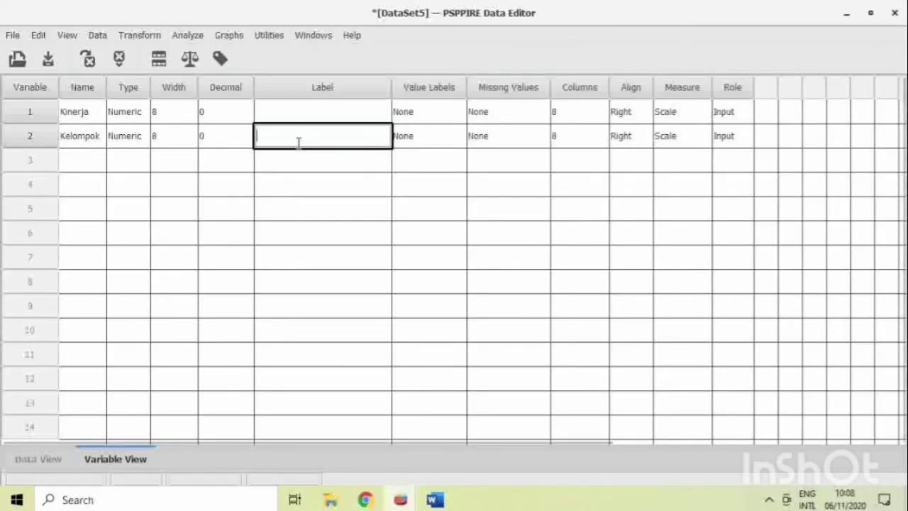
type("Kelompok ")
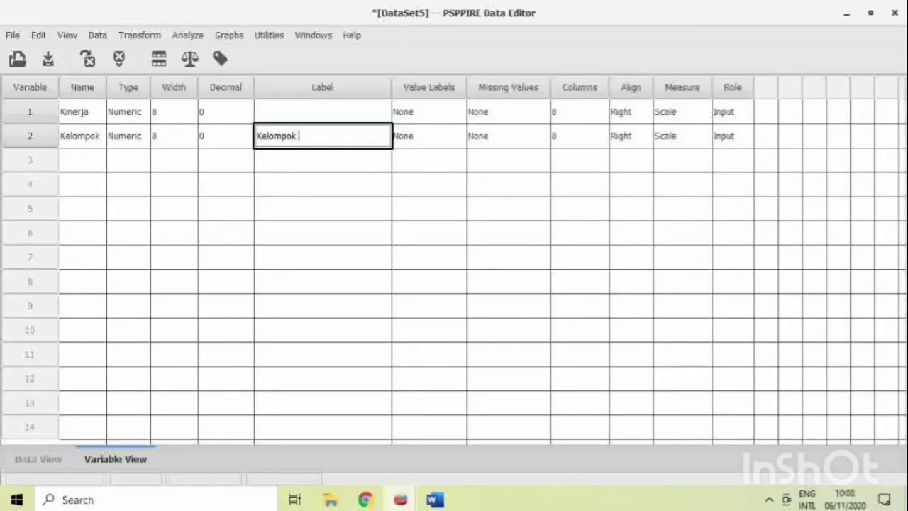
type("Karyawan")
left_click(291, 112)
type("Kinerja Kar")
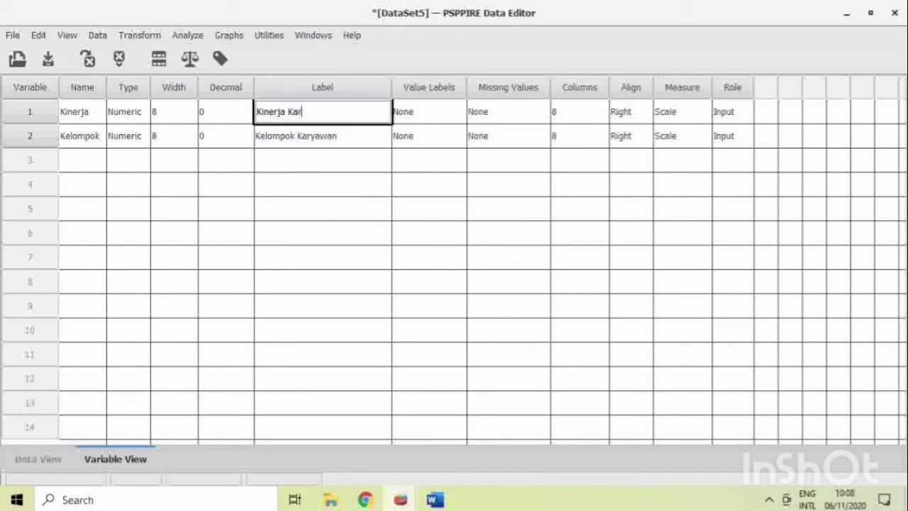
type("yawan")
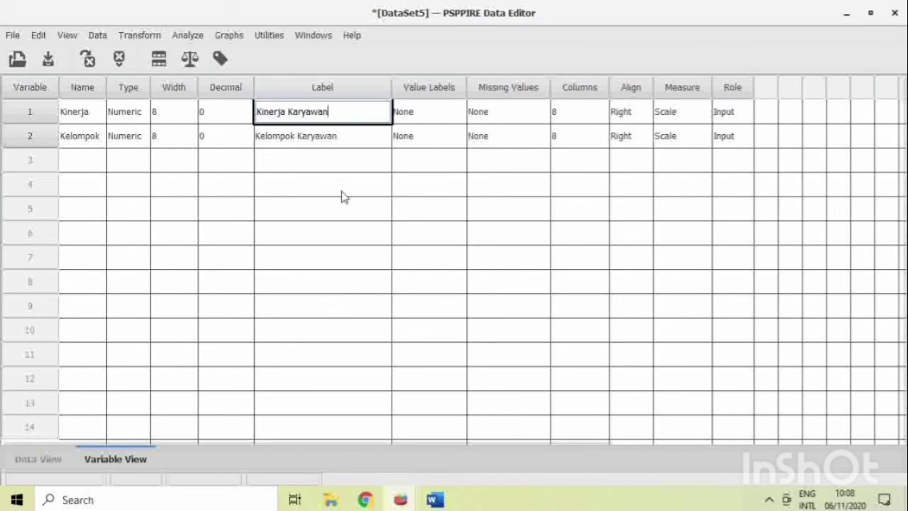
Start the value labels for Kinerja by adding 1 = Kurang and 2 = Cukup Baik.
left_click(422, 119)
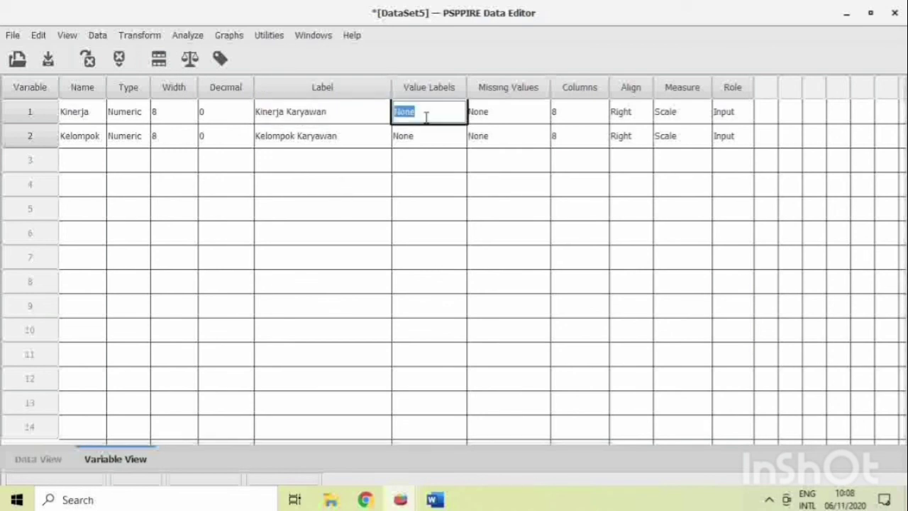
left_click(425, 118)
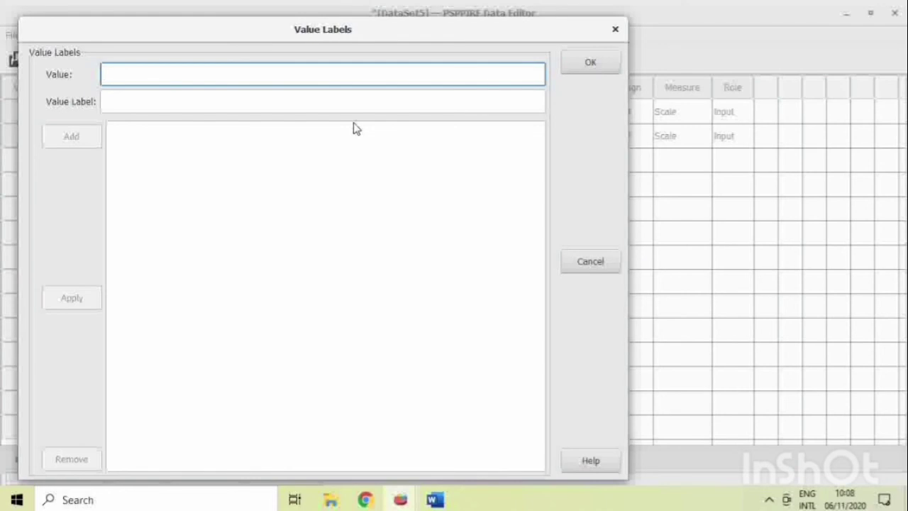
type("1")
type("2 Cukup")
key("BackSpace")
key("BackSpace")
key("BackSpace")
key("BackSpace")
key("BackSpace")
key("BackSpace")
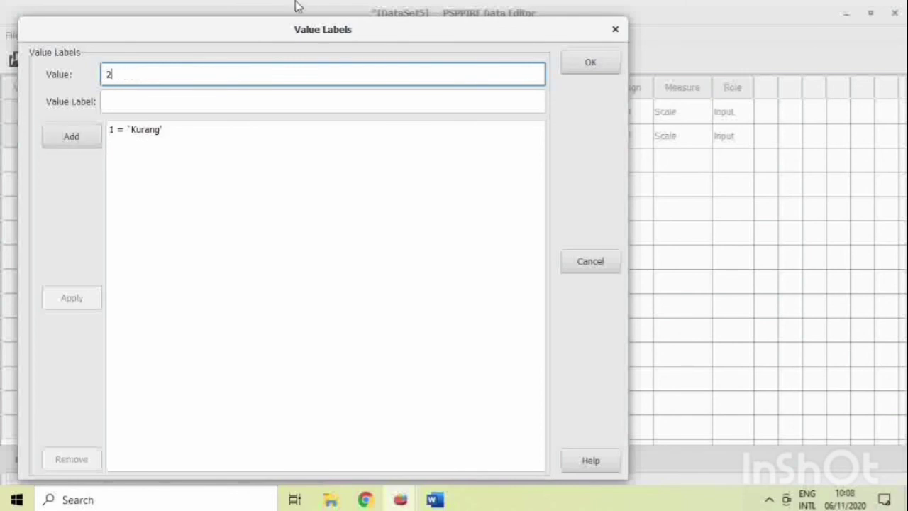
left_click(174, 100)
type("Cukup Baik")
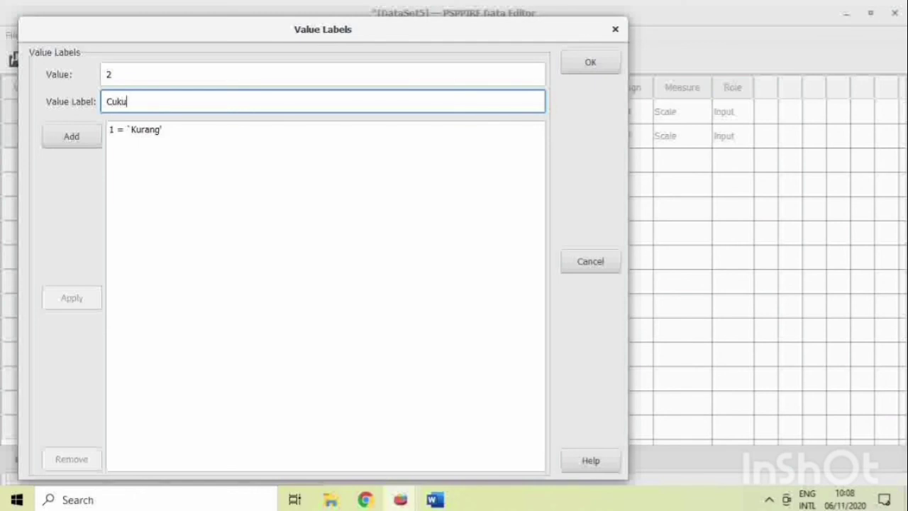
left_click(88, 136)
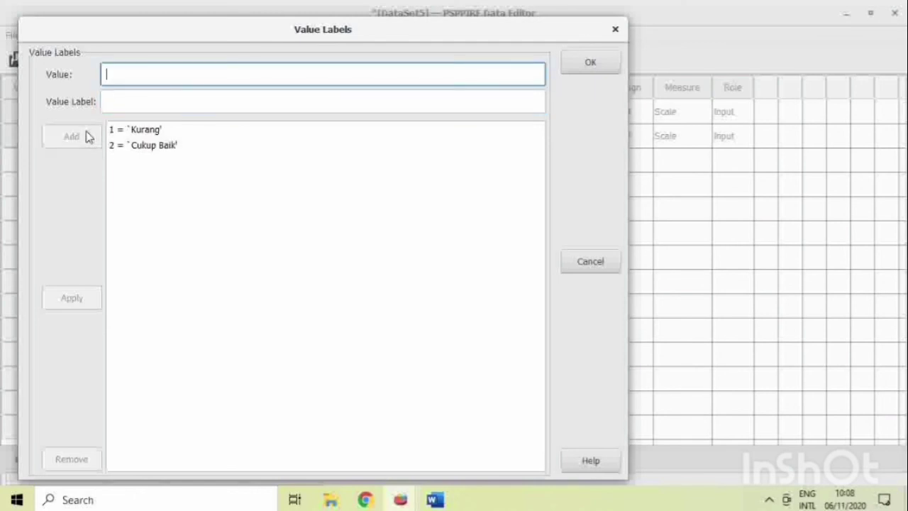
Add the value label 3 = Baik to Kinerja and accept its set of labels.
type("3")
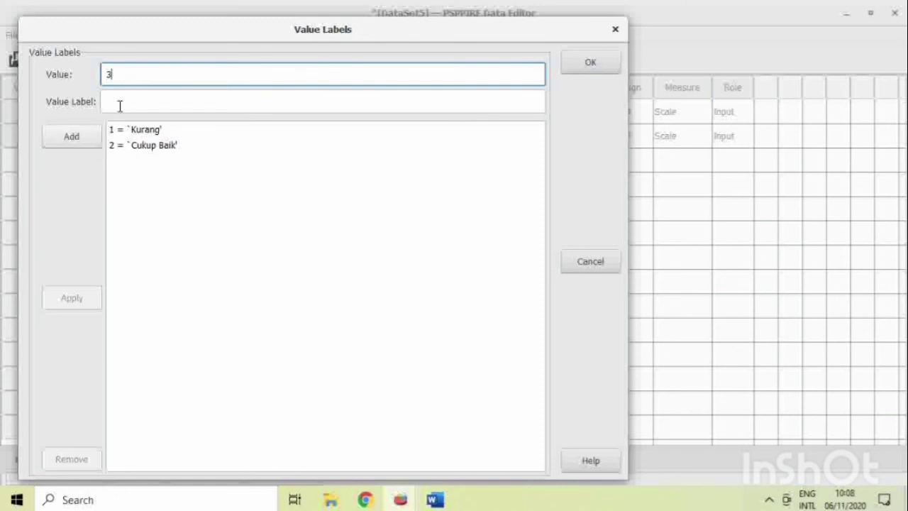
left_click(122, 102)
type("Baik")
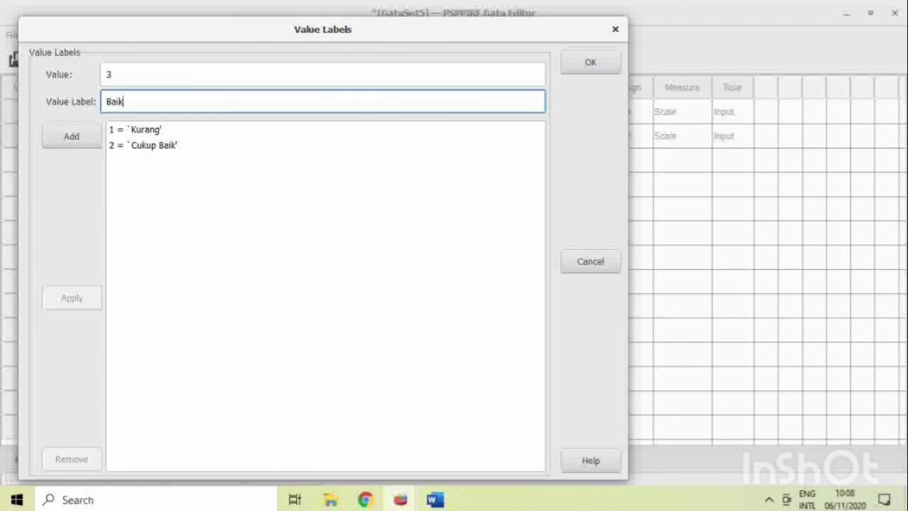
left_click(90, 137)
left_click(581, 63)
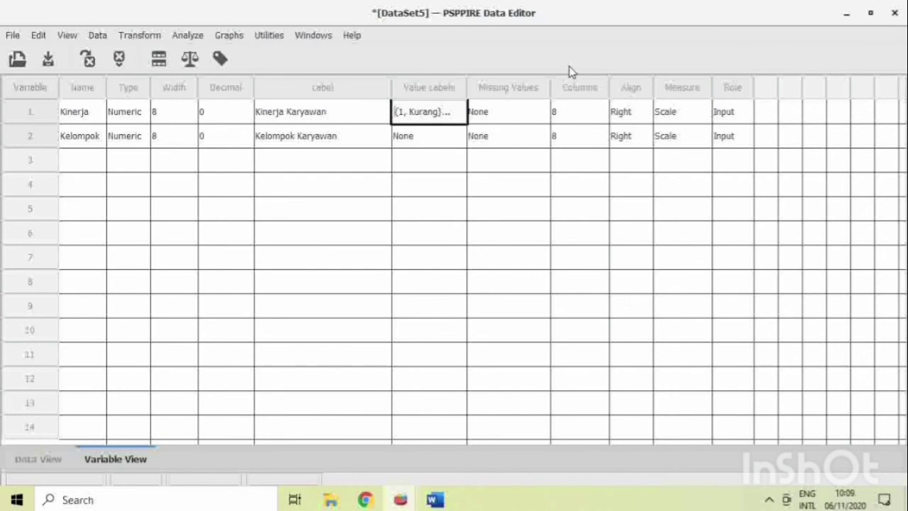
Set the measurement level of Kinerja to Ordinal.
left_click(681, 121)
left_click(699, 121)
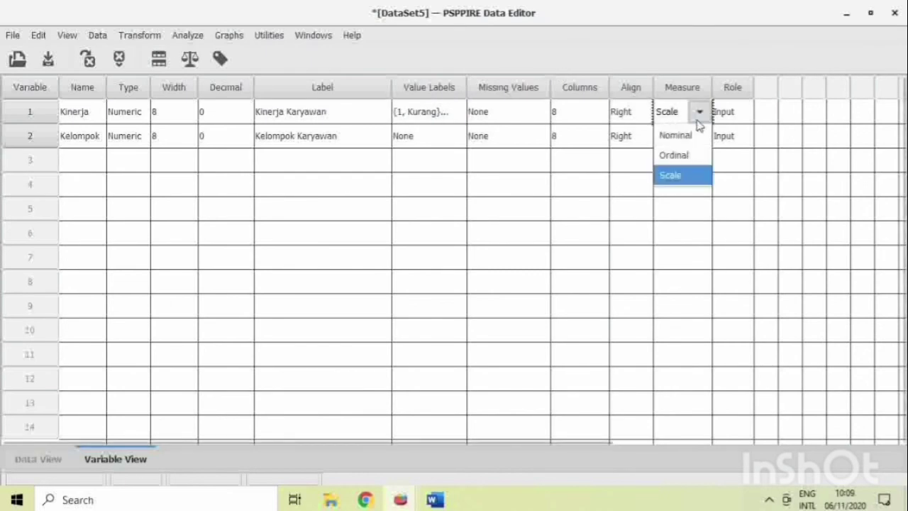
left_click(695, 152)
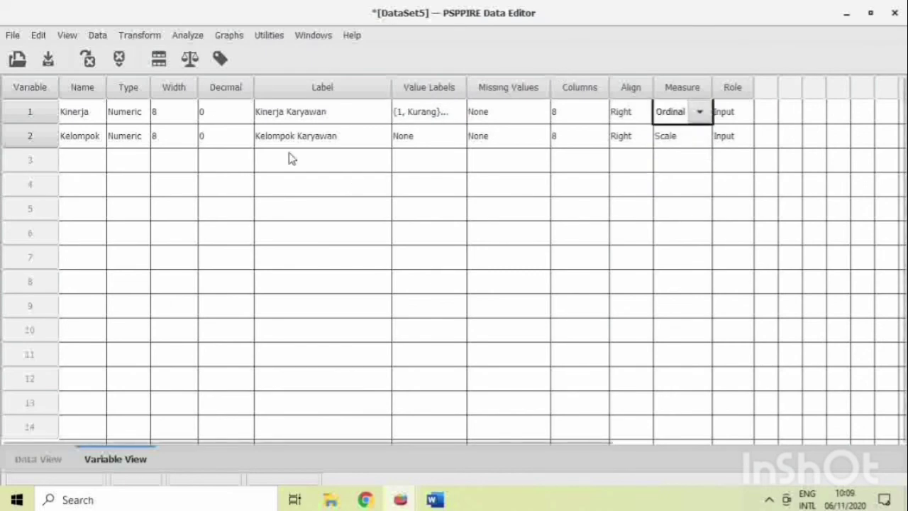
Start the value labels for Kelompok, consult the case table in Word, and add 1 = Tanpa Training.
left_click(426, 137)
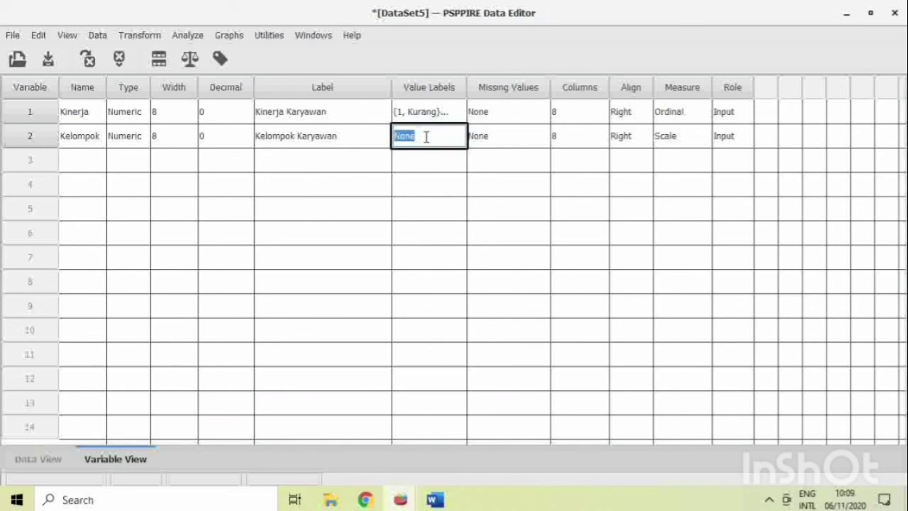
left_click(426, 137)
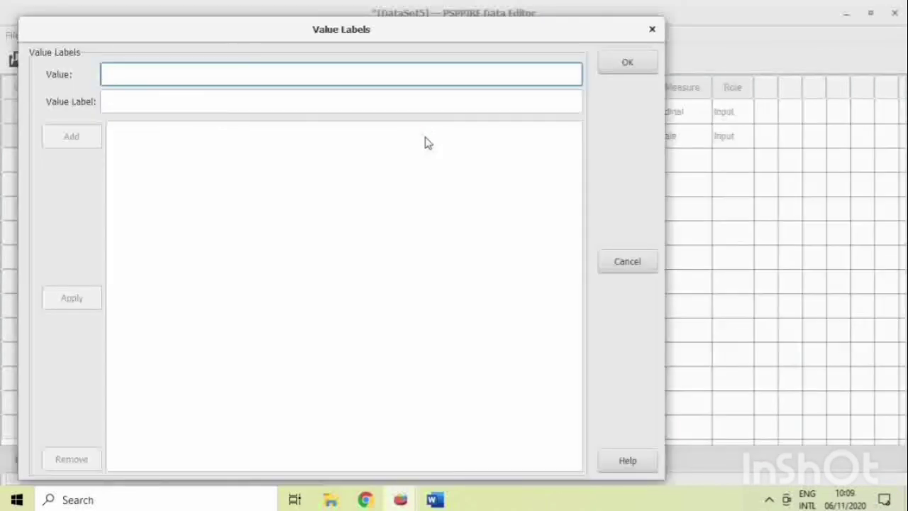
left_click(435, 500)
left_click(434, 500)
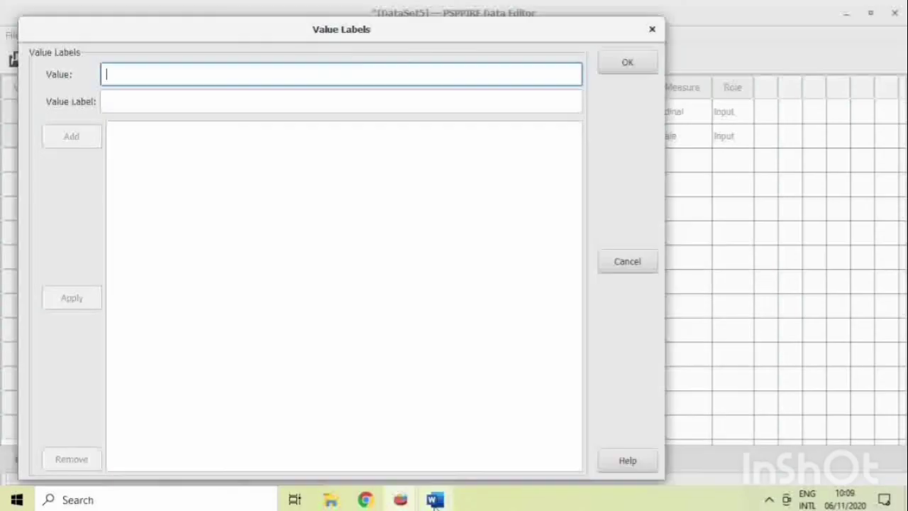
type("1")
left_click(128, 101)
type("Tanpa Traiu")
key("BackSpace")
type("ning")
key("Return")
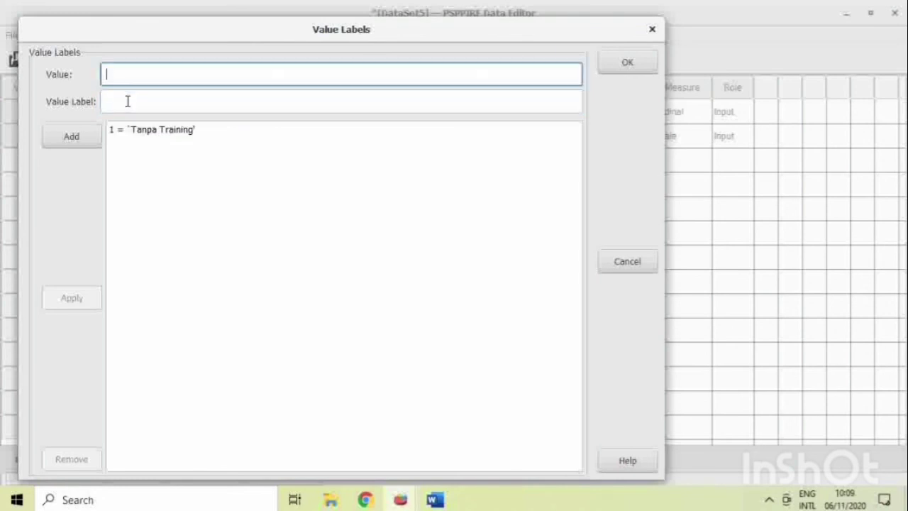
Add the value label 2 = Training to Kelompok and accept its set of labels.
type("3")
left_click(188, 96)
type("Training")
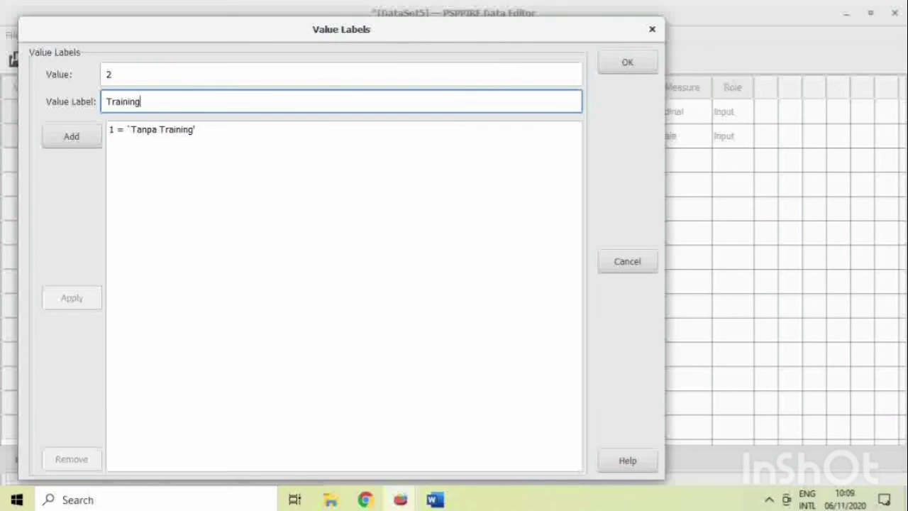
left_click(57, 145)
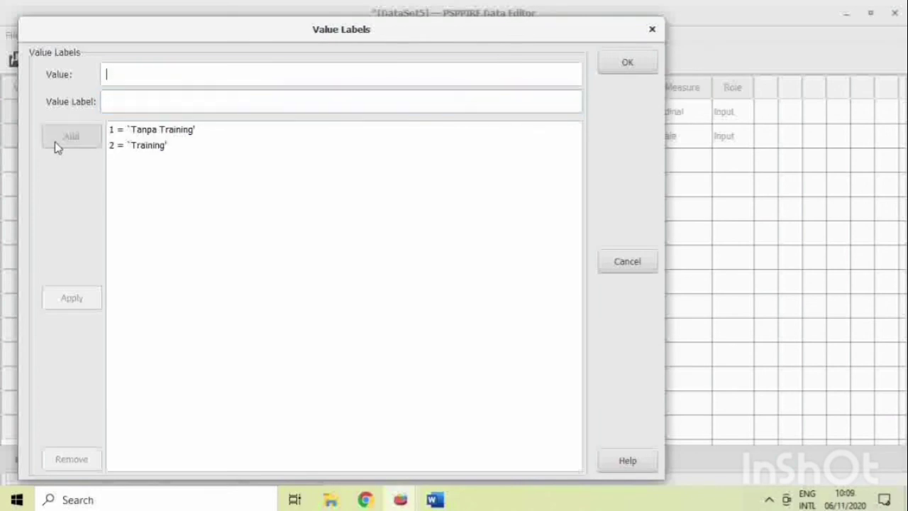
left_click(627, 62)
Set the measurement level of Kelompok to Nominal.
left_click(689, 139)
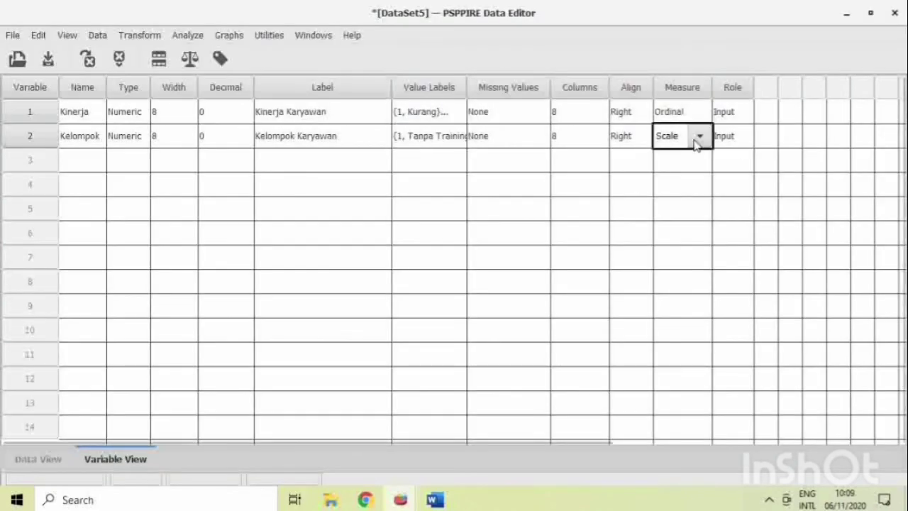
left_click(699, 136)
left_click(691, 161)
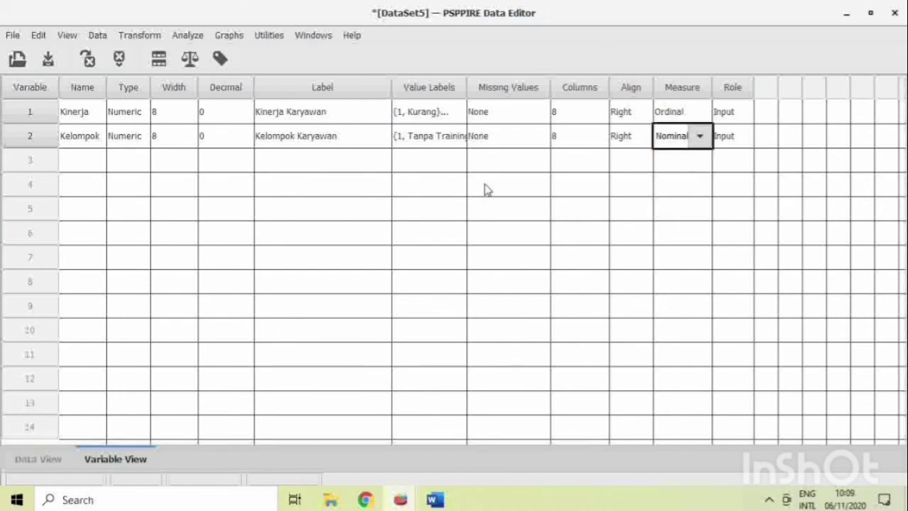
Copy the Kinerja ratings of cases 1 to 12 from the Word table into the dataset's Kinerja column, starting at case 1.
left_click(32, 459)
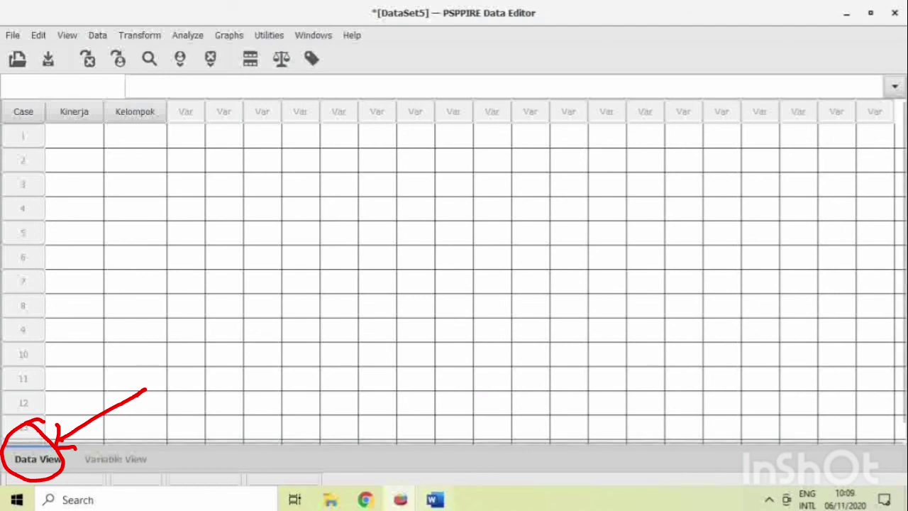
left_click(435, 499)
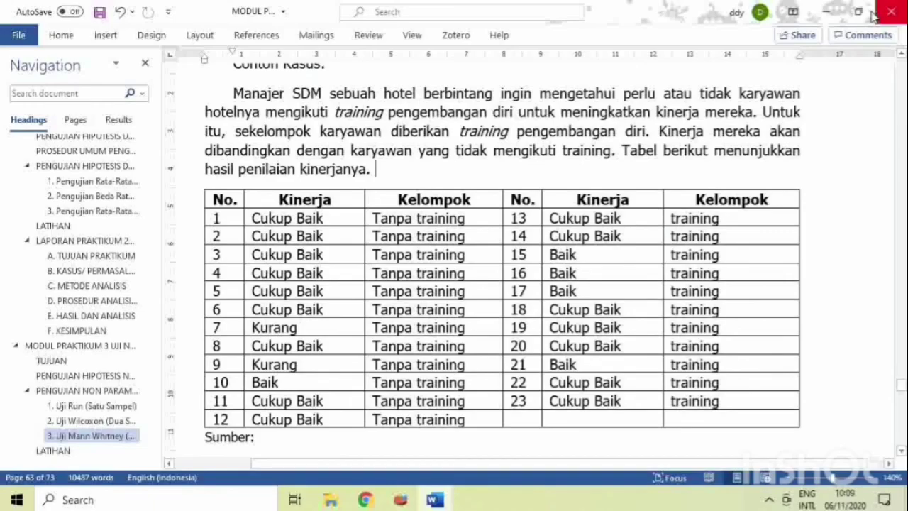
left_click(870, 12)
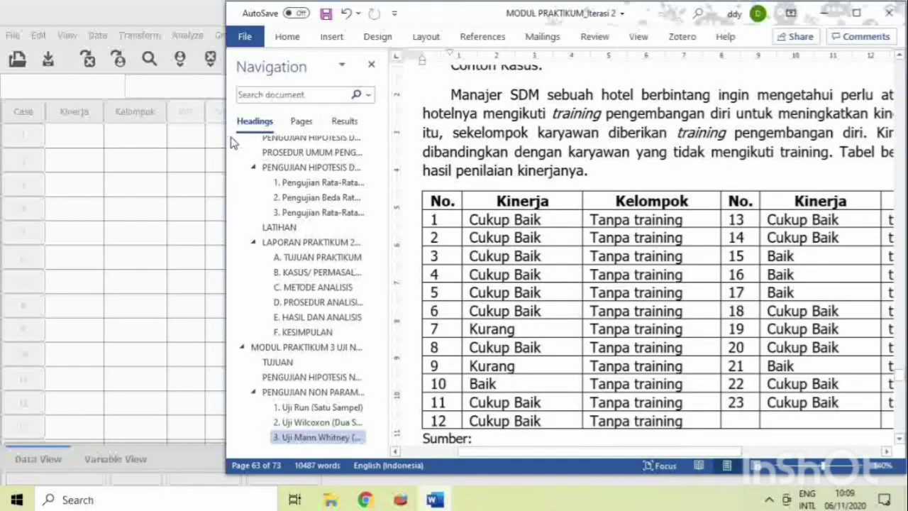
left_click_drag(224, 136, 627, 426)
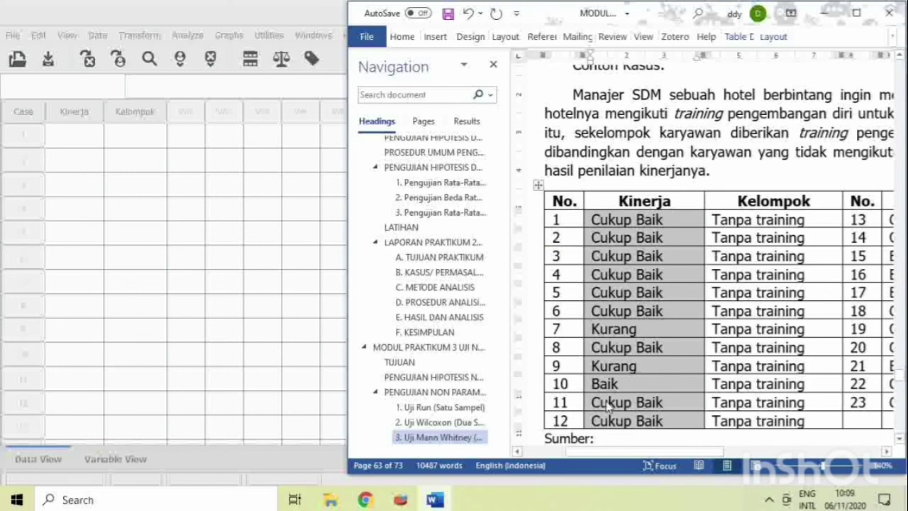
left_click(95, 156)
left_click(84, 140)
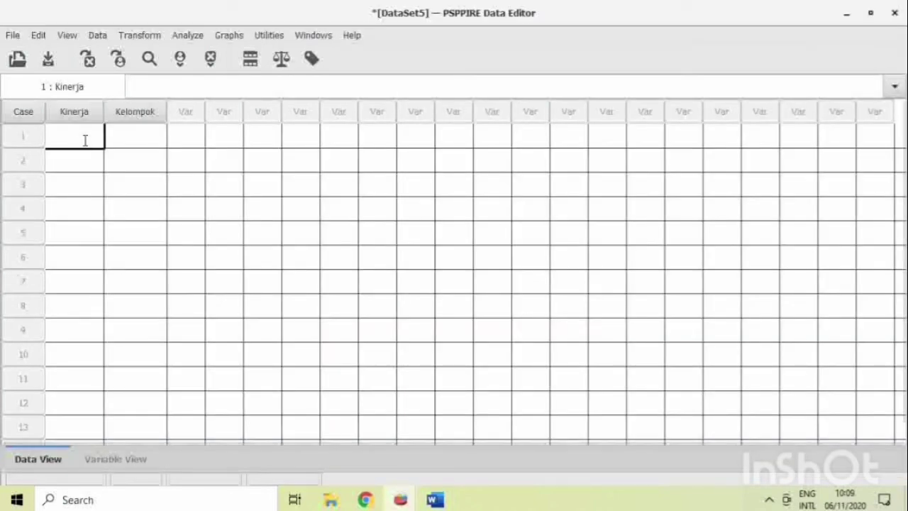
key("ctrl+v")
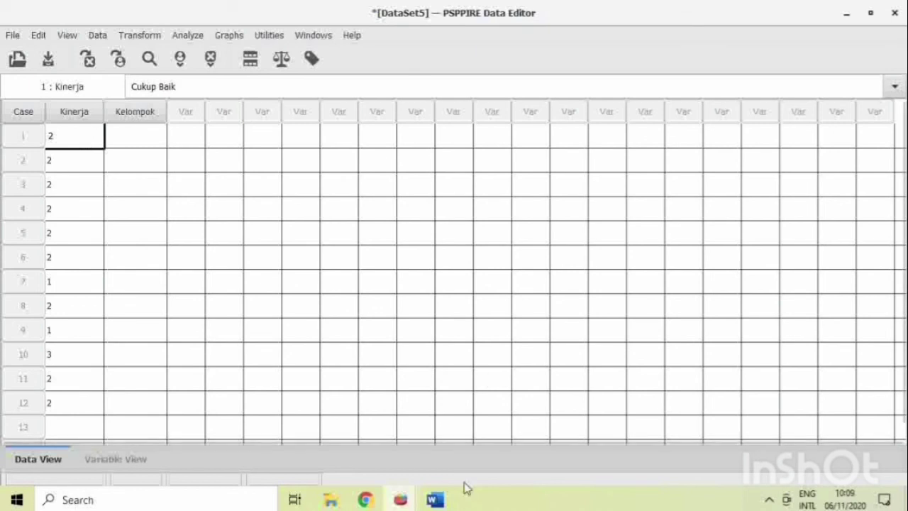
Copy the Kinerja ratings of cases 13 to 23 from the Word table into the Kinerja column, starting at case 13.
left_click(434, 500)
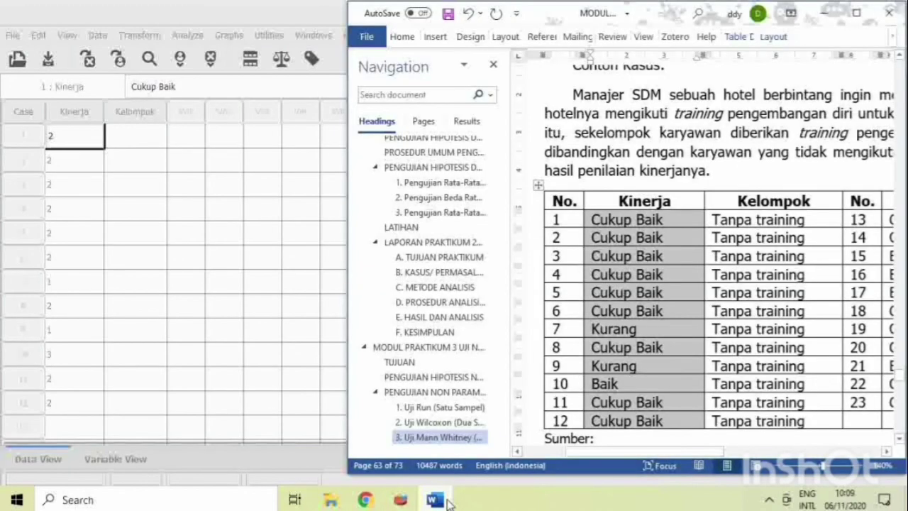
left_click(663, 278)
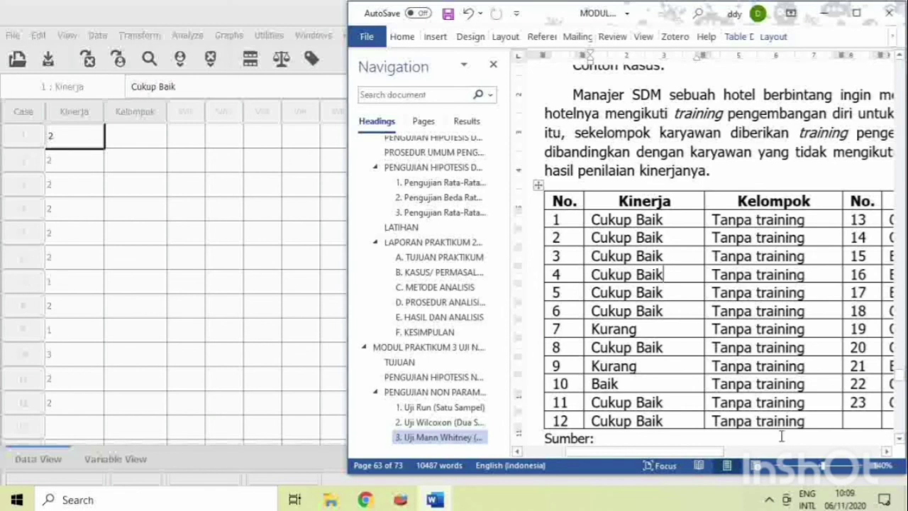
left_click_drag(721, 455, 779, 455)
left_click_drag(784, 219, 796, 400)
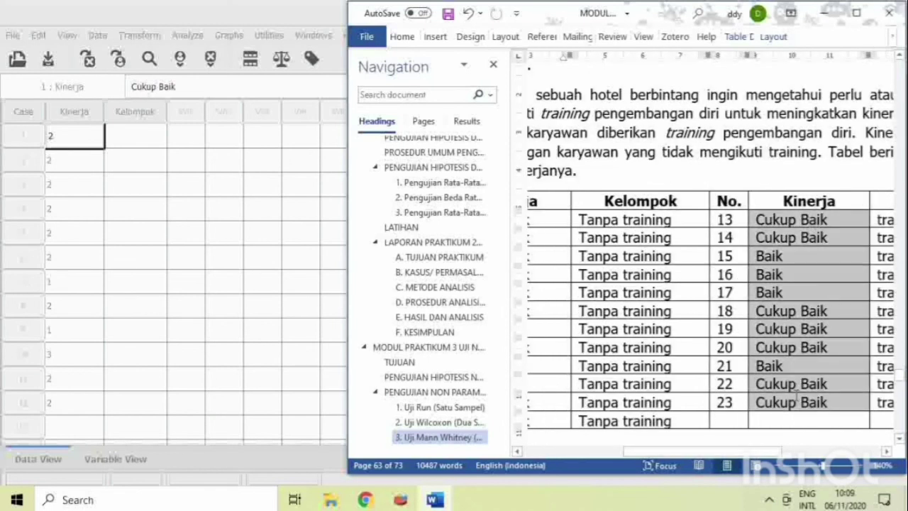
right_click(796, 398)
left_click(686, 192)
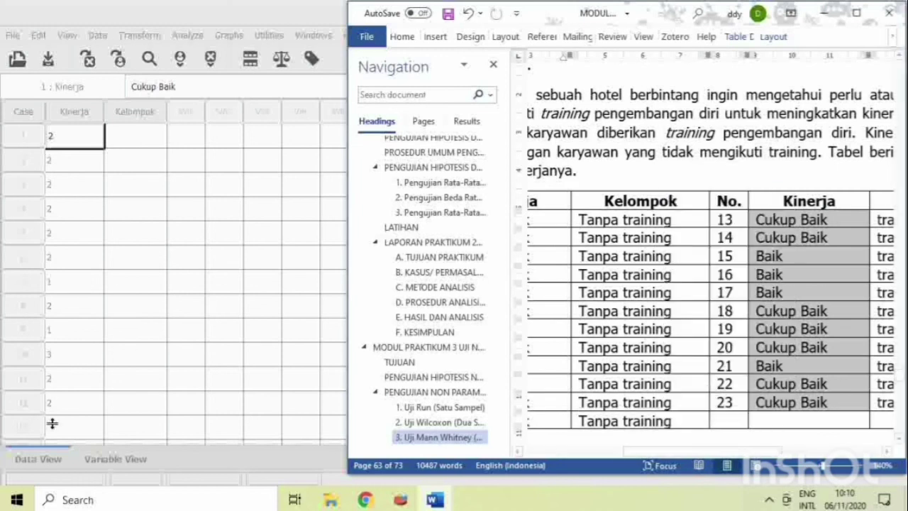
left_click(62, 425)
left_click(110, 328)
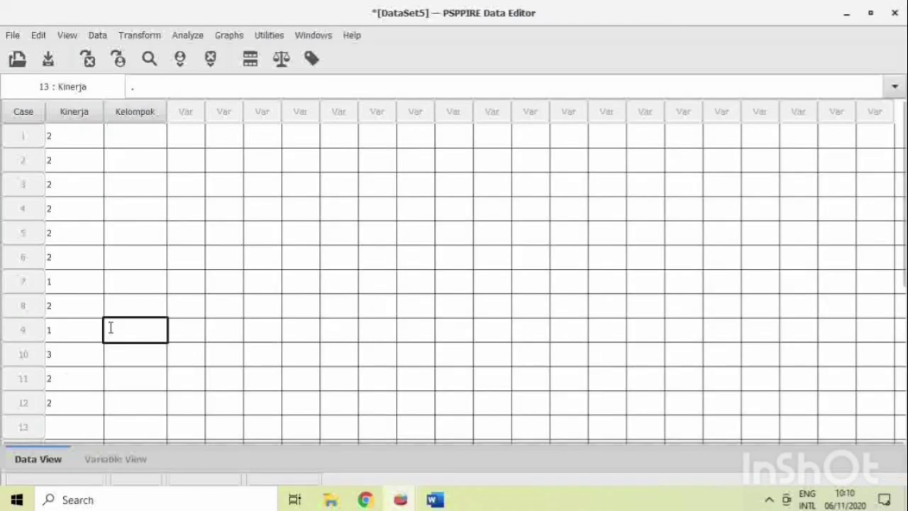
left_click(73, 427)
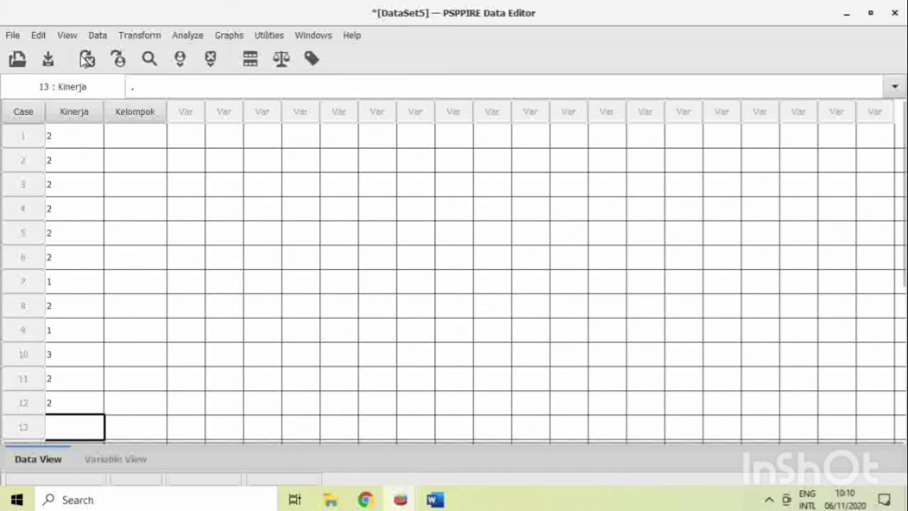
left_click(39, 35)
left_click(61, 156)
scroll(63, 262, "down", 5)
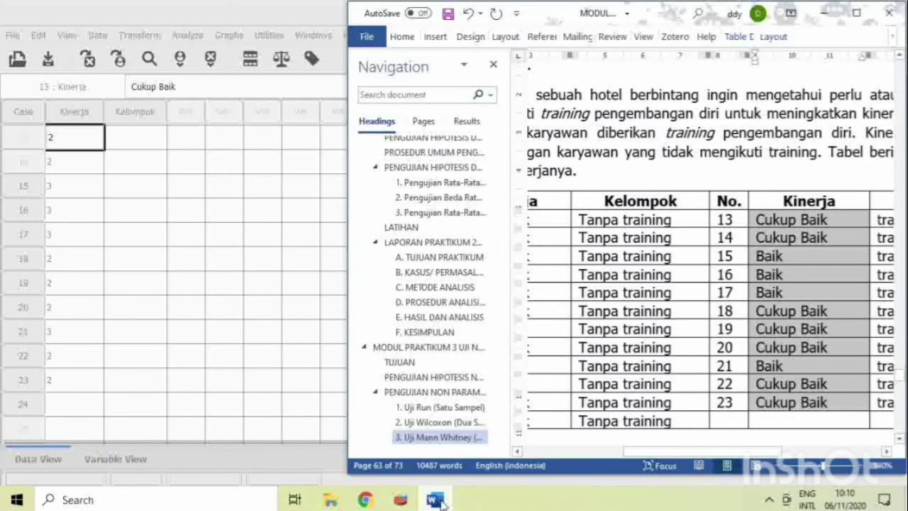
Try to copy the Kelompok entries of cases 1 to 12 from the Word table into the Kelompok column, starting at case 1.
left_click_drag(624, 219, 639, 414)
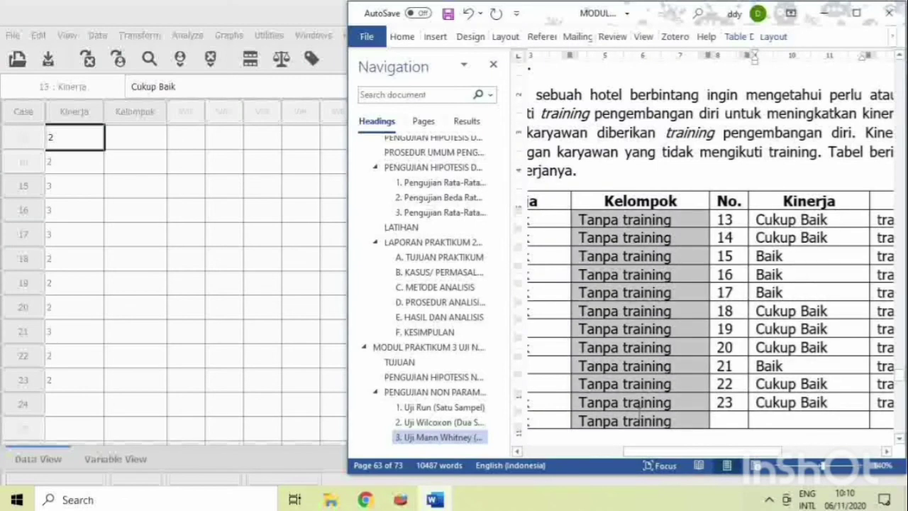
left_click(134, 231)
scroll(138, 213, "up", 5)
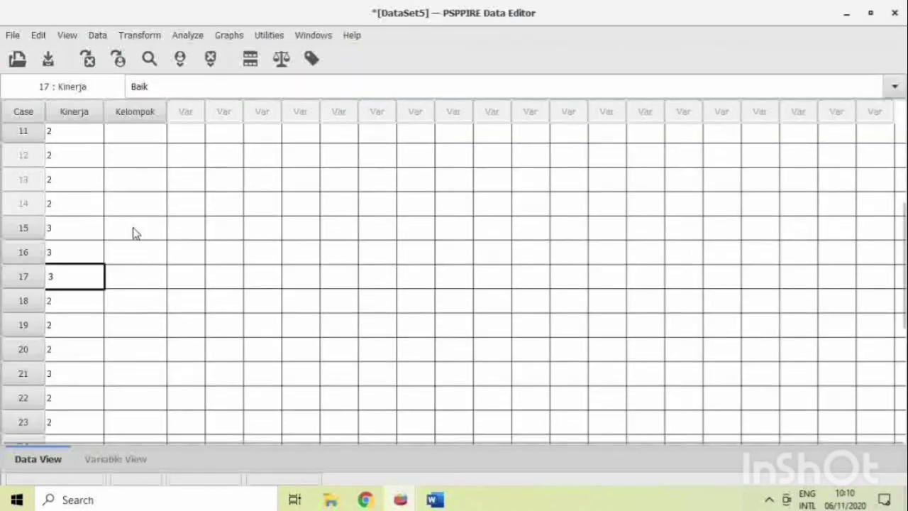
left_click(142, 136)
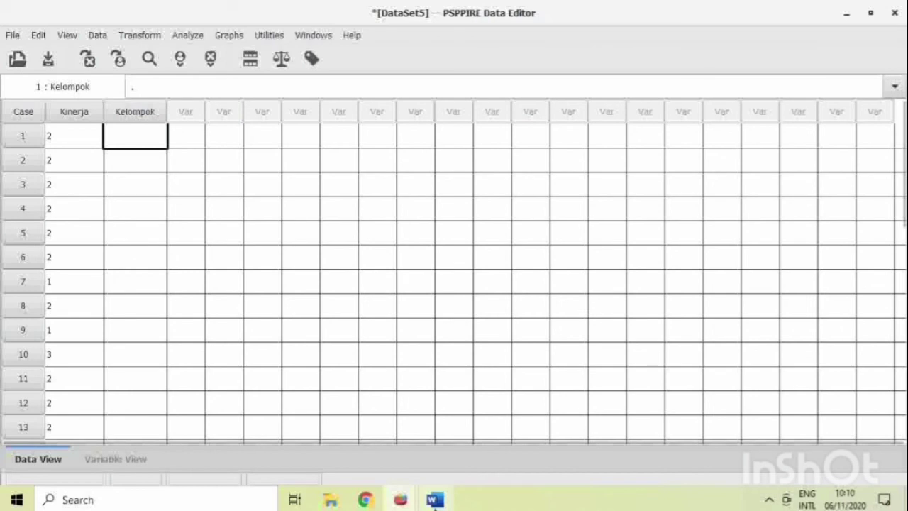
left_click(434, 500)
right_click(635, 282)
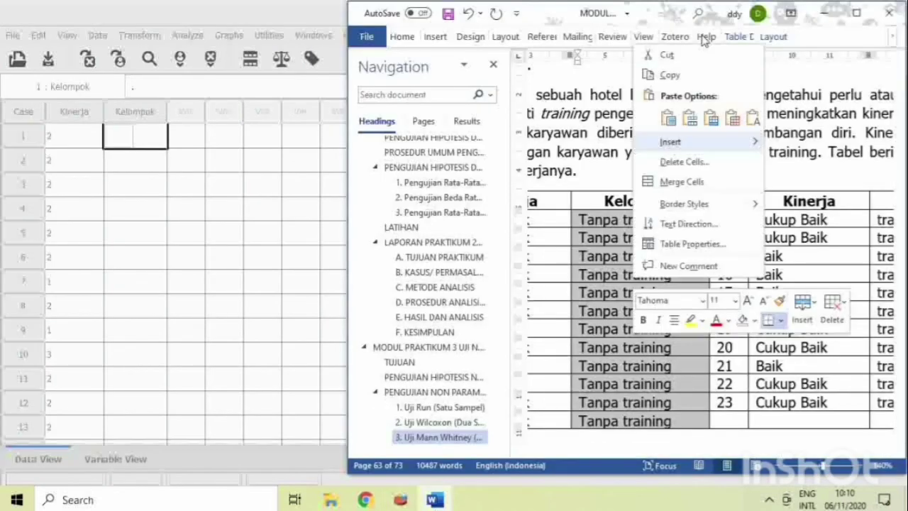
left_click(683, 76)
left_click(131, 184)
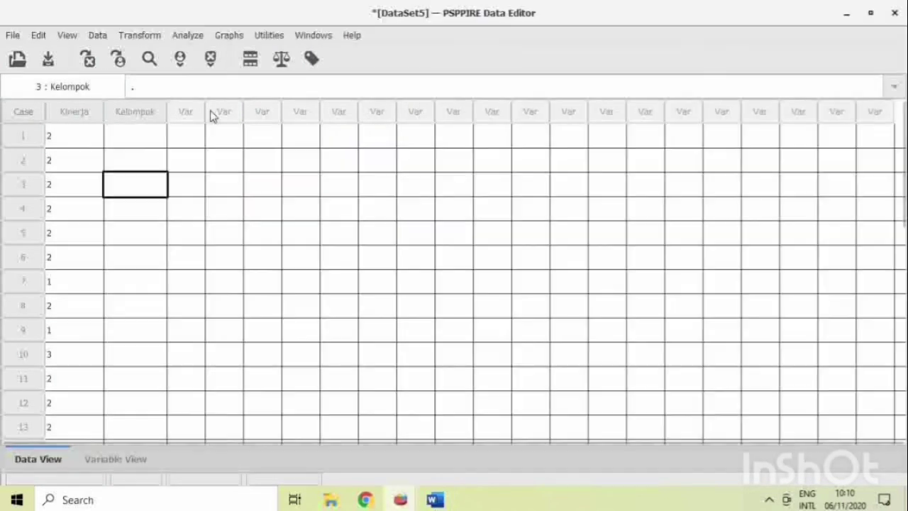
left_click(151, 138)
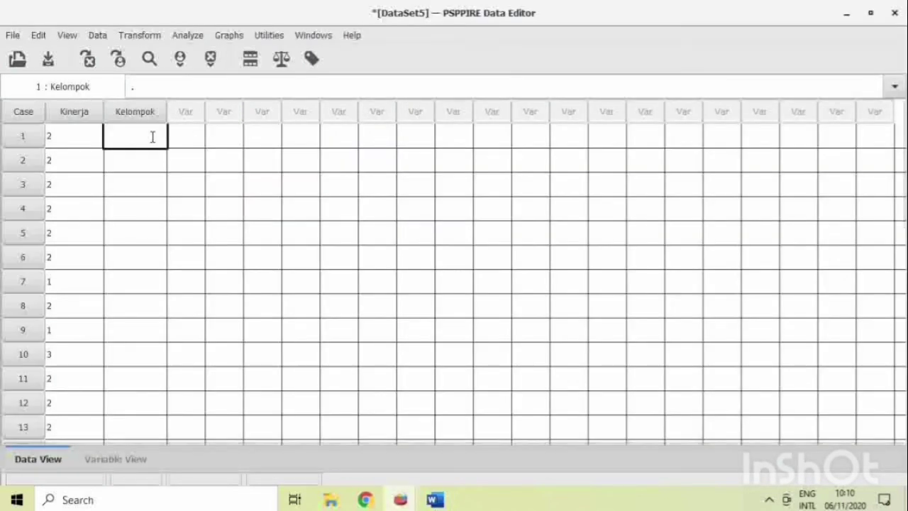
left_click(39, 37)
left_click(87, 158)
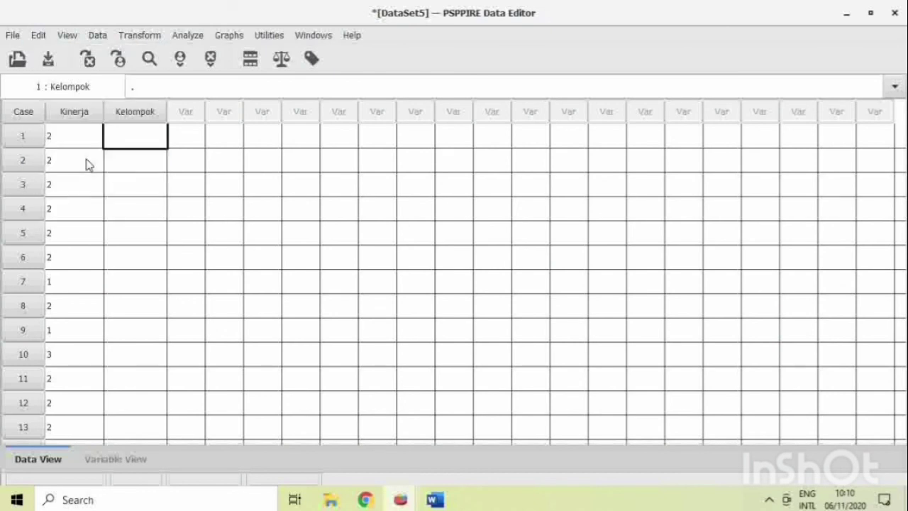
left_click(140, 139)
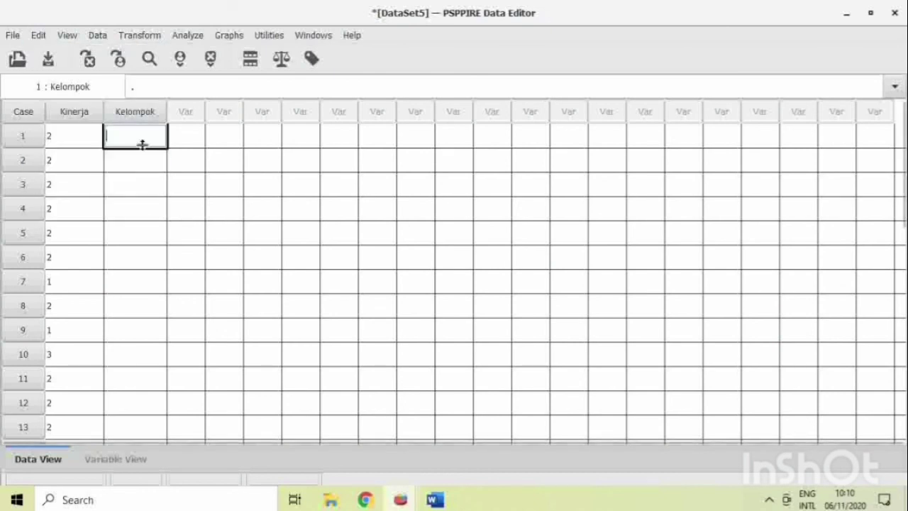
Consult the Kelompok variable definition and the Word table, and enter 1 in the Kelompok column for cases 1 to 12.
left_click(139, 456)
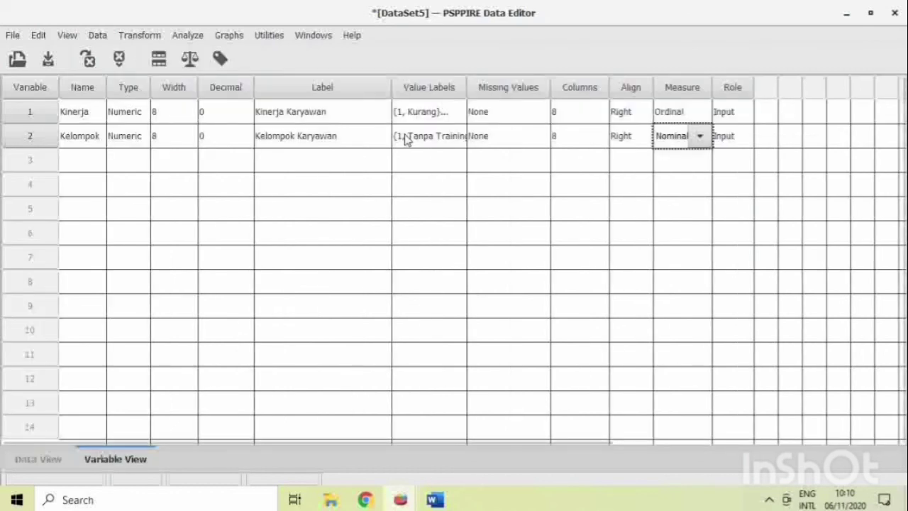
left_click(38, 460)
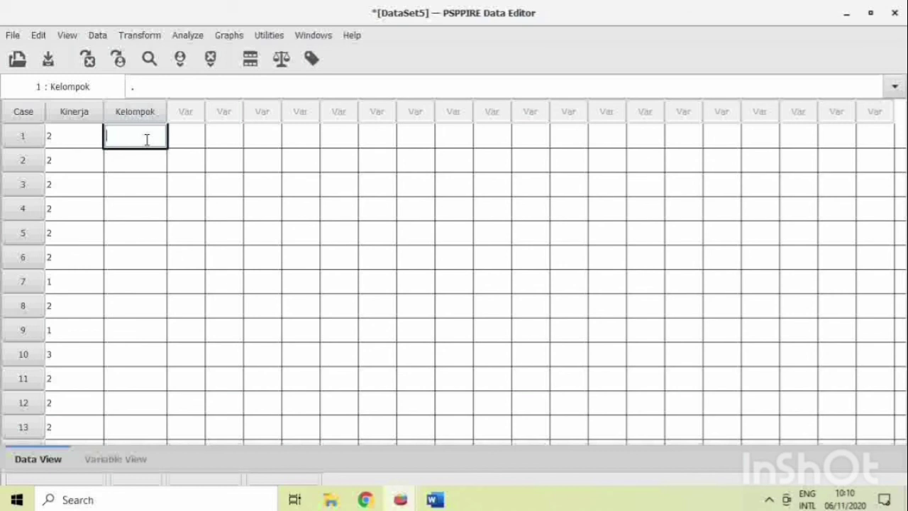
left_click(435, 500)
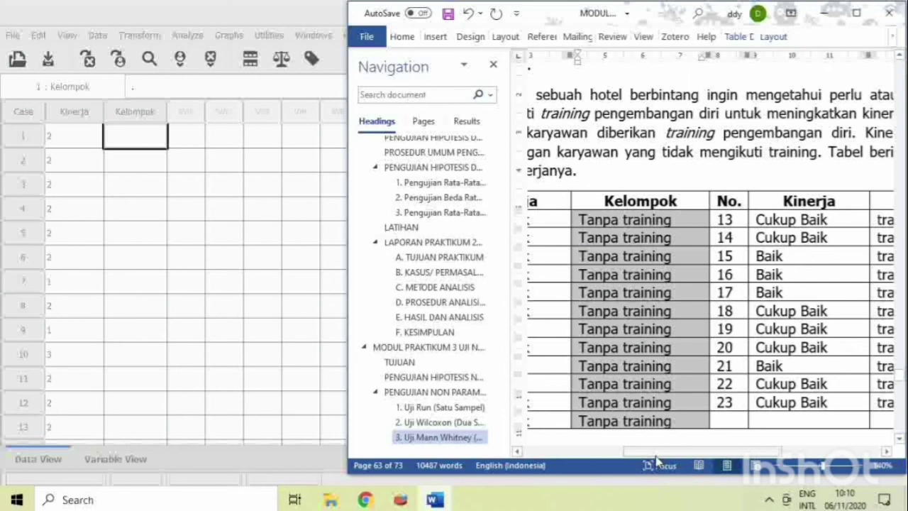
left_click_drag(656, 454, 586, 454)
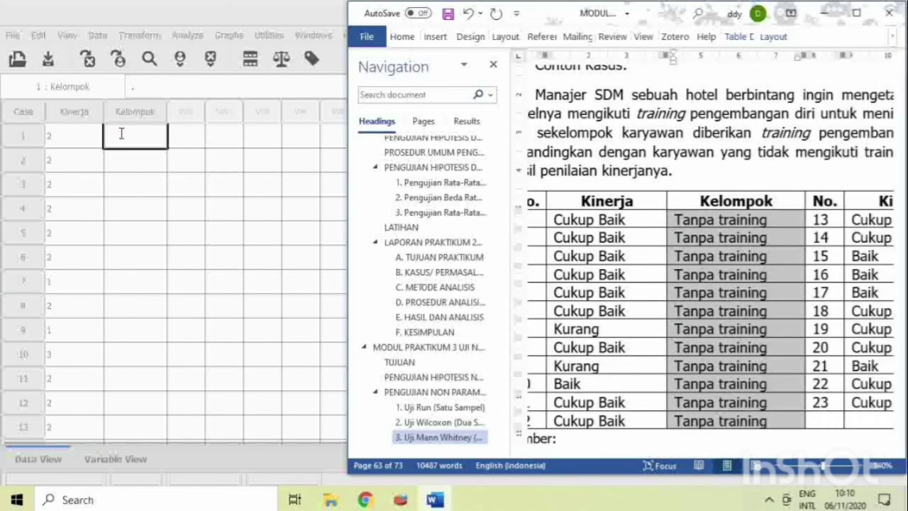
left_click(149, 127)
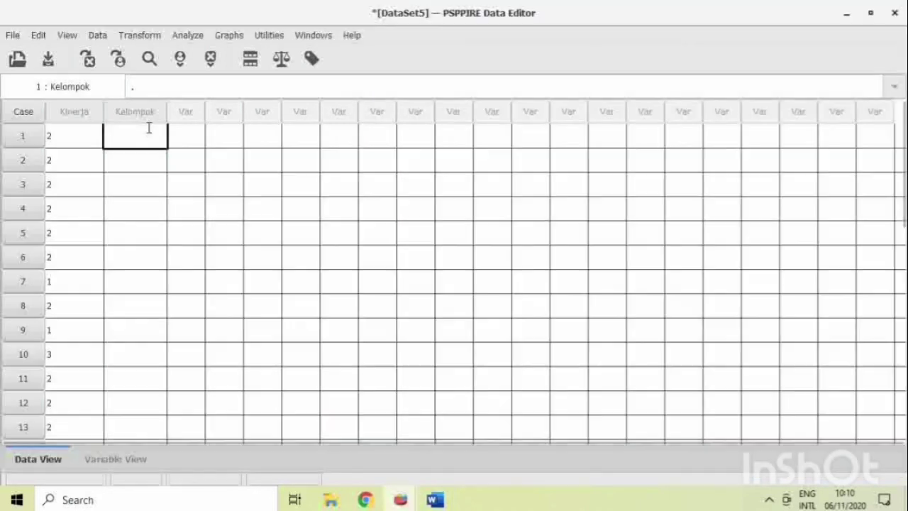
type("1")
key("Return")
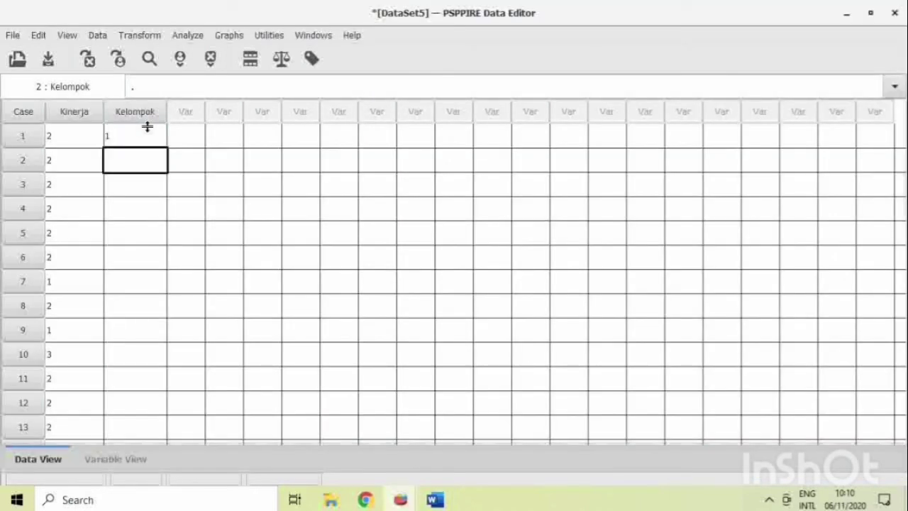
left_click(149, 128)
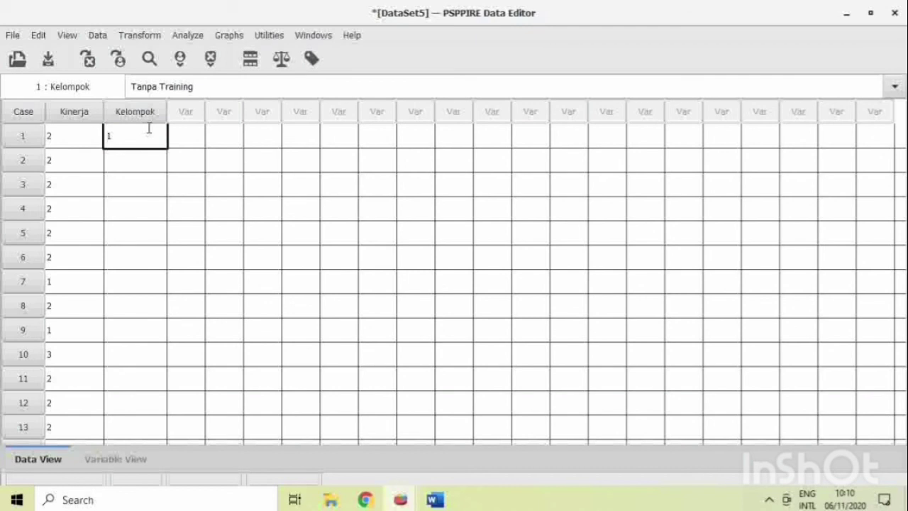
key("Return")
type("1")
key("Return")
type("1")
key("Return")
type("1")
key("Return")
type("1 1 1 1 1 1 1 1")
key("Return")
type("1")
key("Return")
Enter 2 in the Kelompok column for cases 13 to 23.
type("2 2 2 2 2 2 2")
key("Return")
type("2")
key("Return")
type("2")
key("Return")
type("2")
key("Return")
type("2")
key("Return")
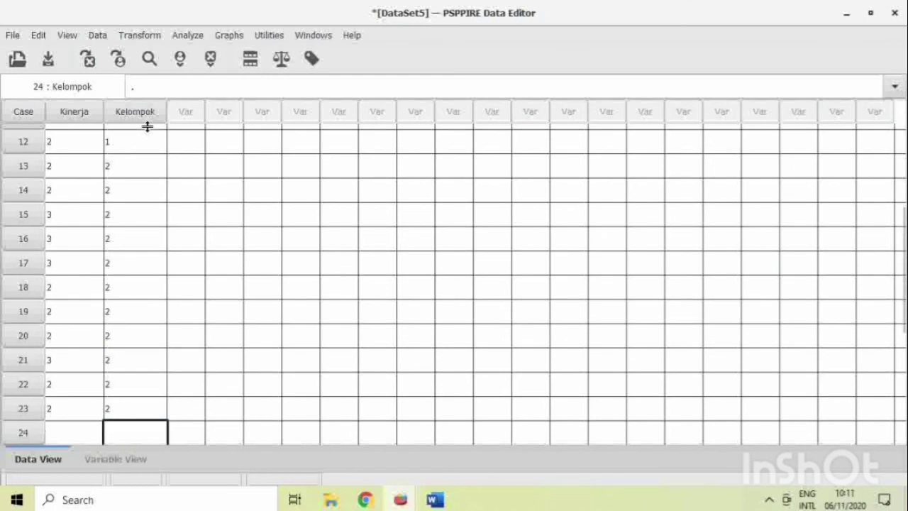
Look through the available non-parametric tests and choose K Independent Samples.
left_click(200, 40)
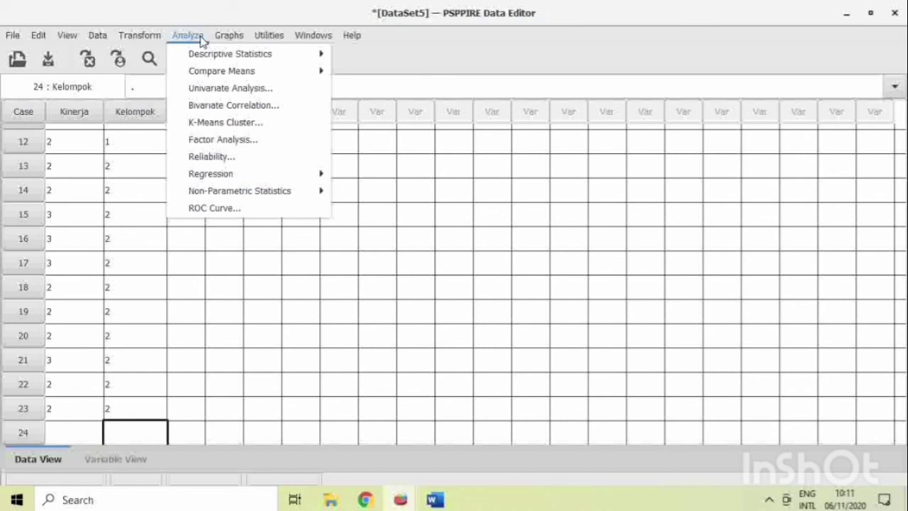
mouse_move(280, 190)
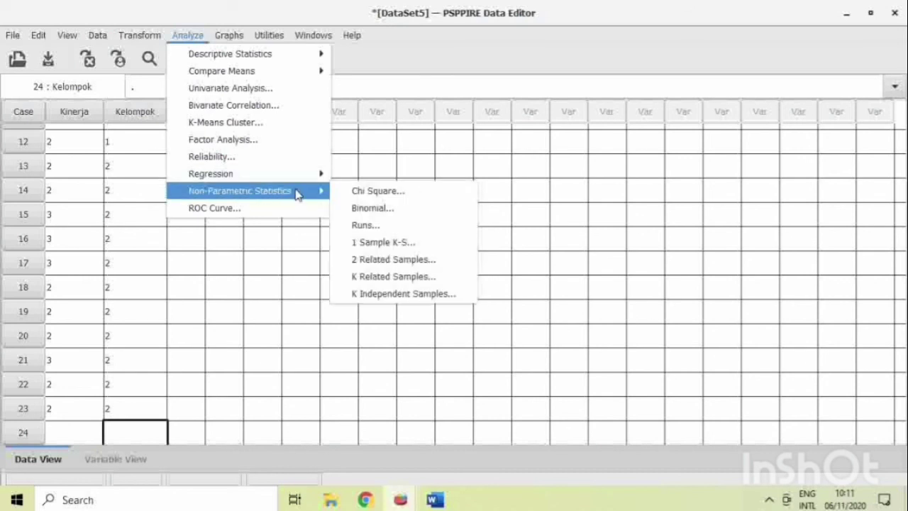
left_click(419, 294)
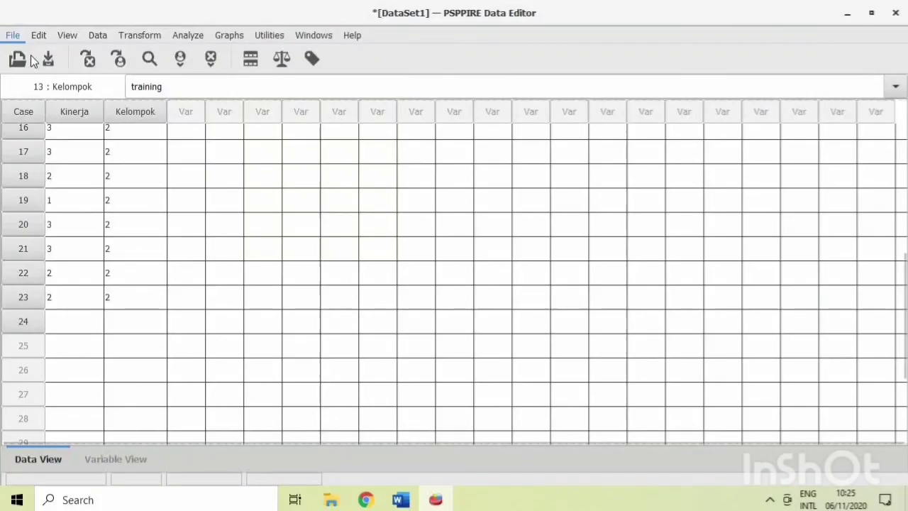
Create a new syntax file and enter NPAR TEST as its first line.
left_click(38, 34)
mouse_move(13, 35)
mouse_move(31, 53)
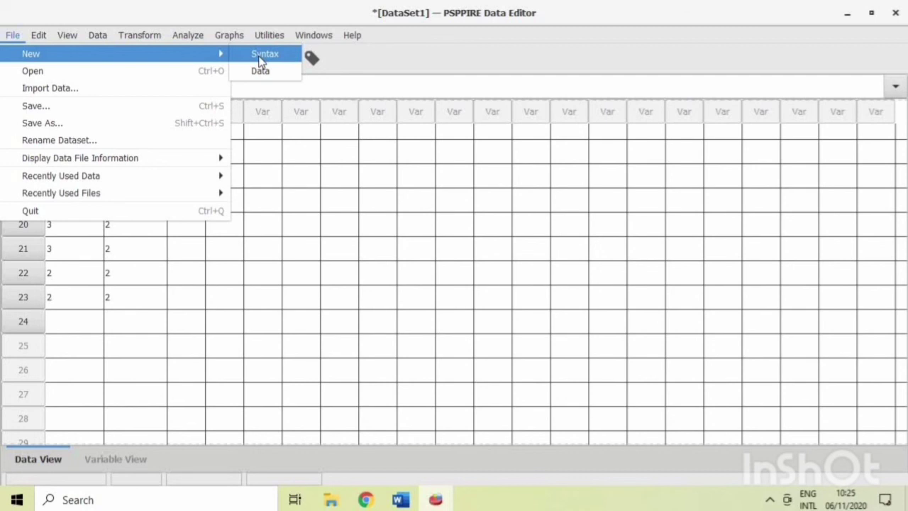
left_click(262, 60)
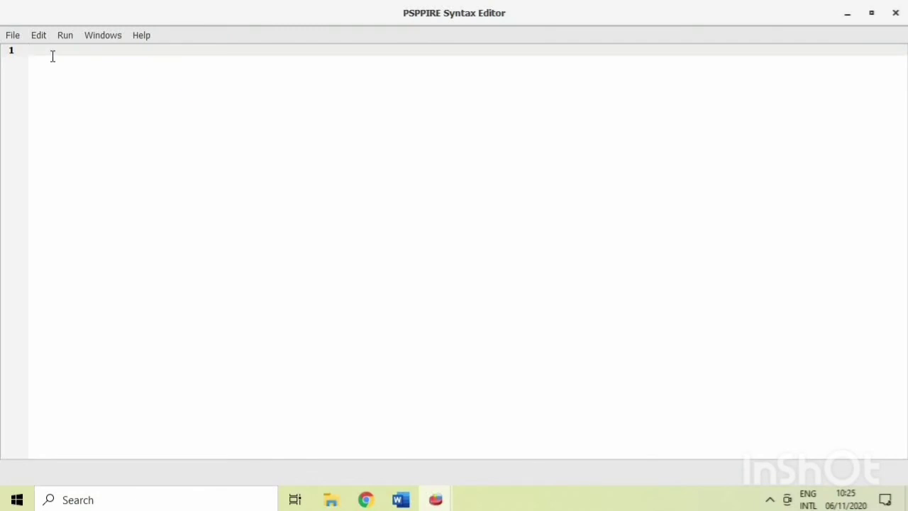
type("NPAR TEST")
key("Return")
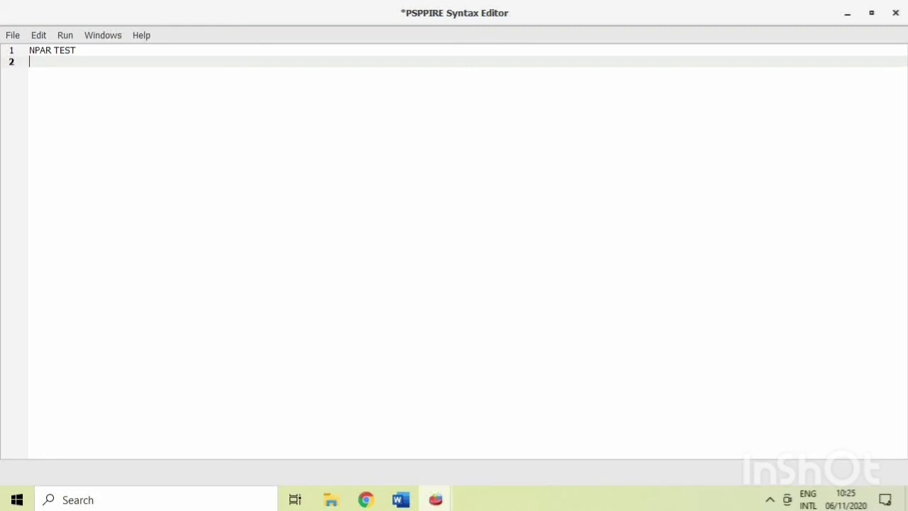
Write the second syntax line as /MANN-WHITNEY= Kinerja BY Kelompok(1,2). with the closing period, checking the variable names against the data set.
type("/MANN-WHITNEY= Kinerj")
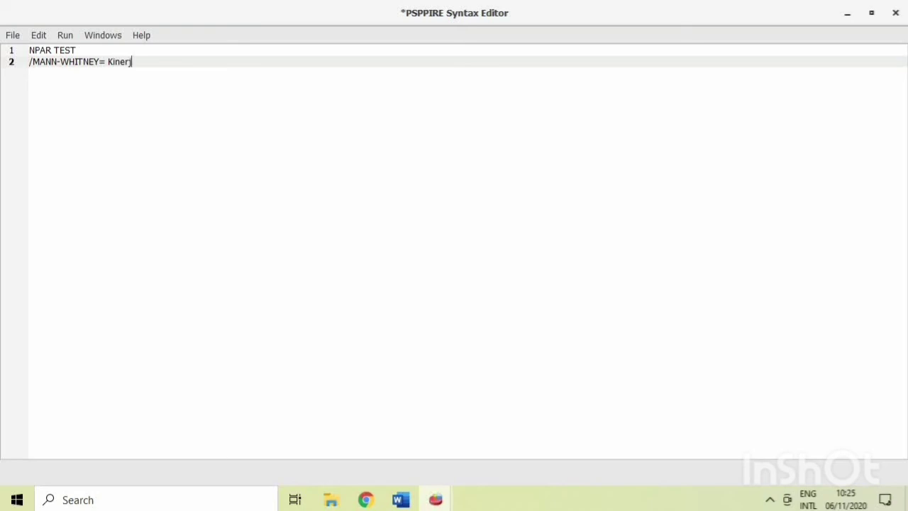
type("a BY")
left_click(441, 497)
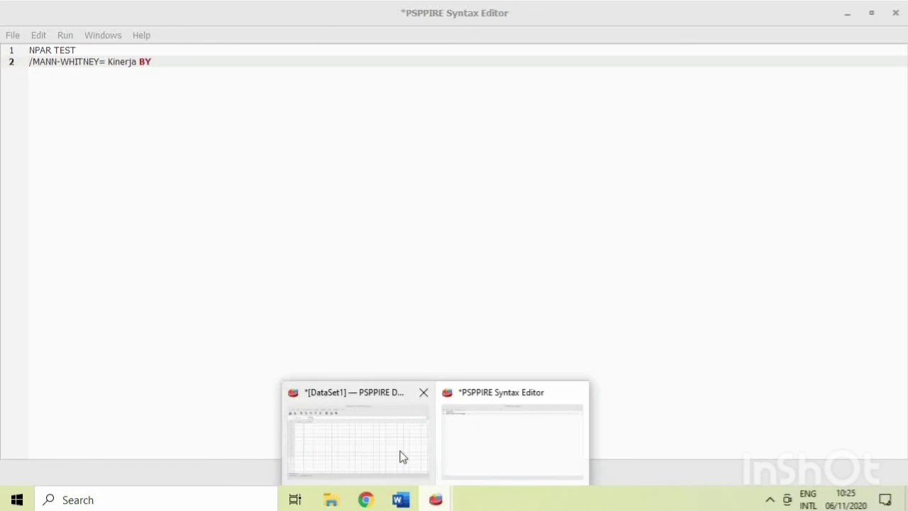
left_click(399, 456)
left_click(435, 499)
left_click(476, 461)
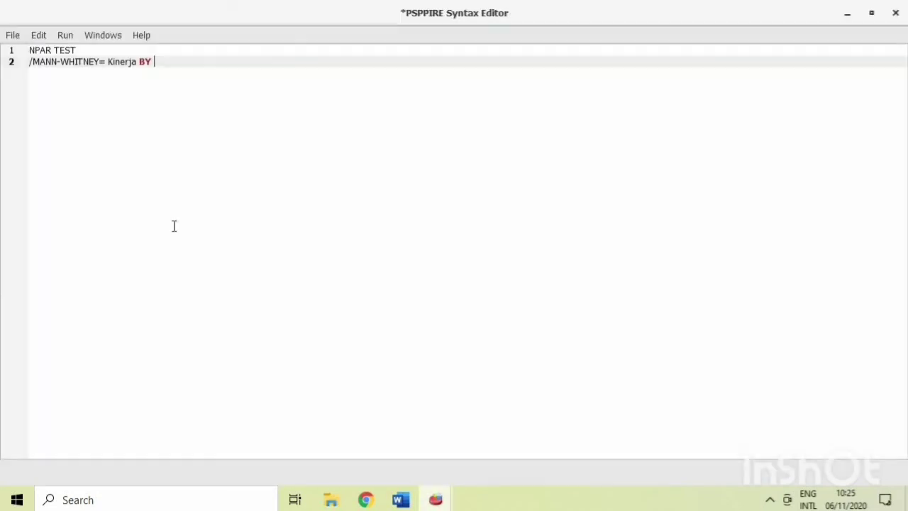
type("Kelompok(1,2).")
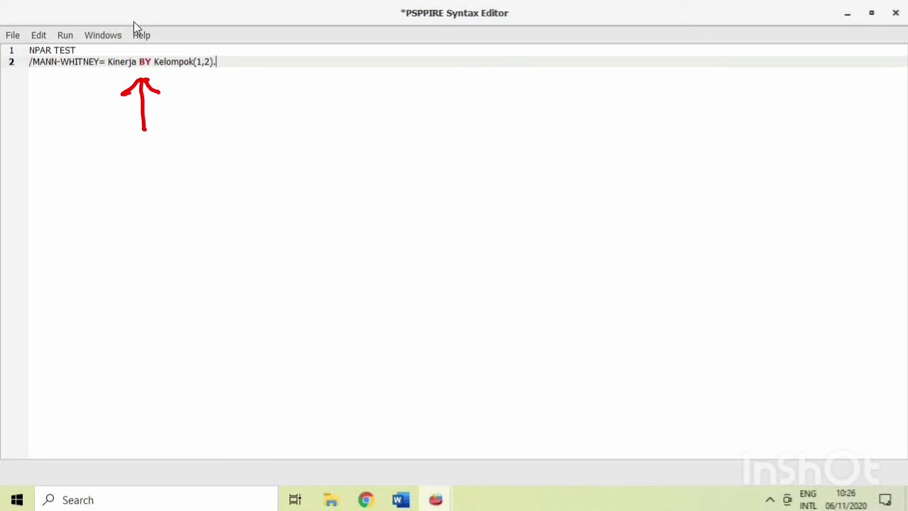
type("'")
key("BackSpace")
key("Return")
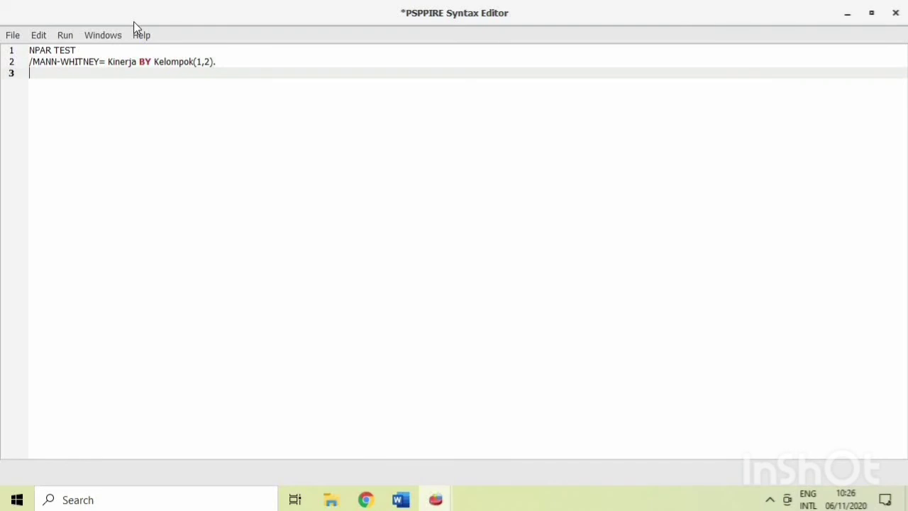
key("BackSpace")
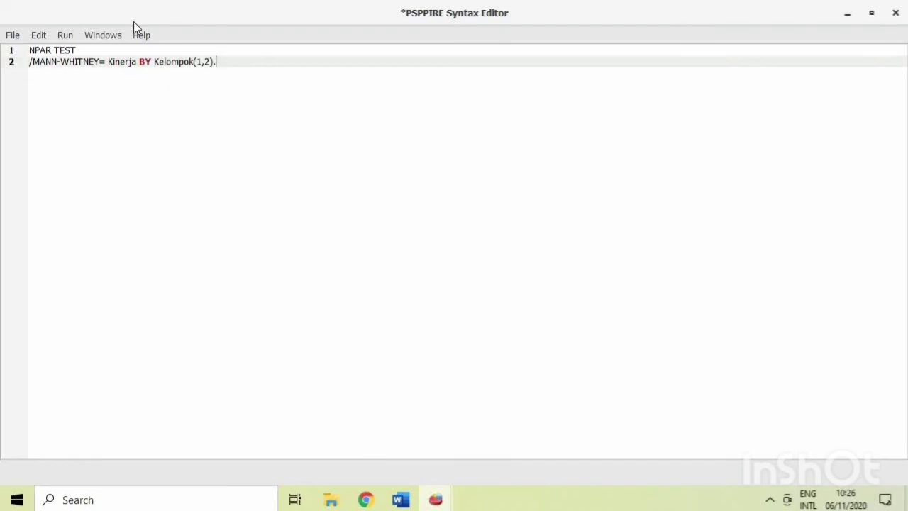
Run all of the Mann-Whitney syntax and bring up the output with the ranks and test statistics.
left_click(57, 36)
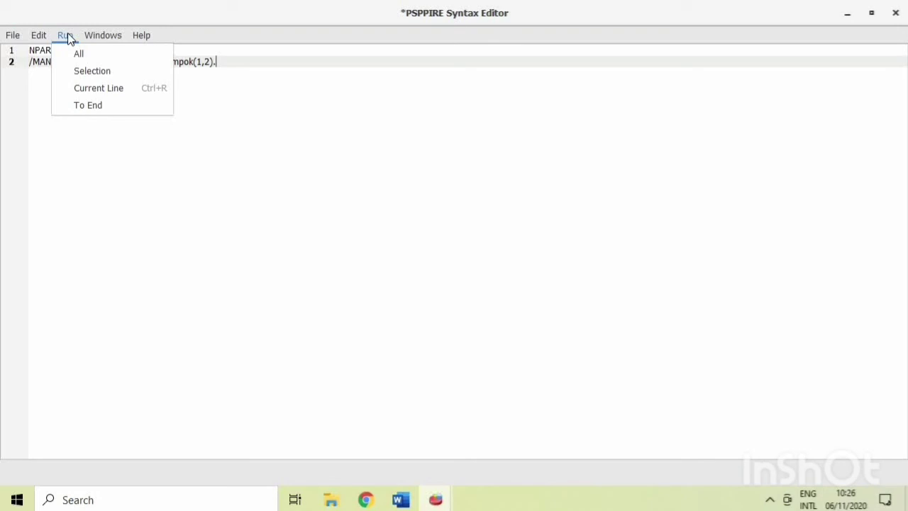
left_click(78, 53)
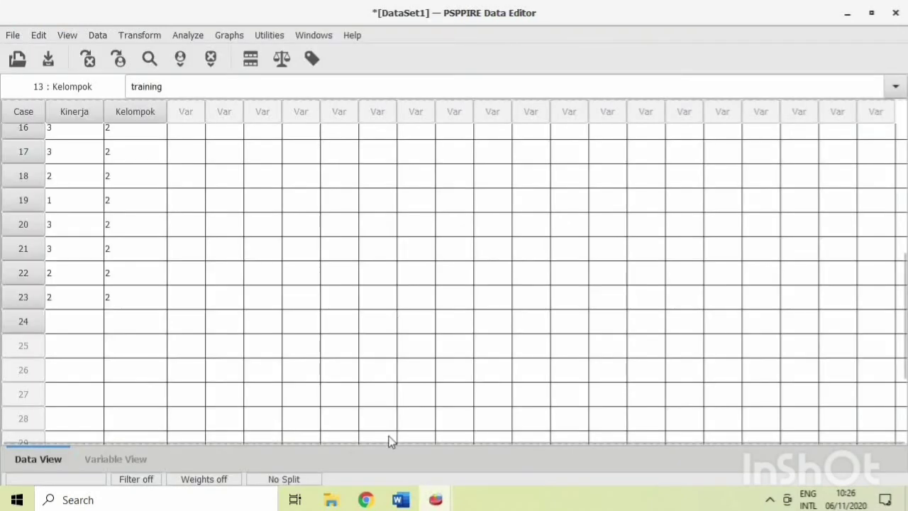
mouse_move(436, 499)
left_click(548, 427)
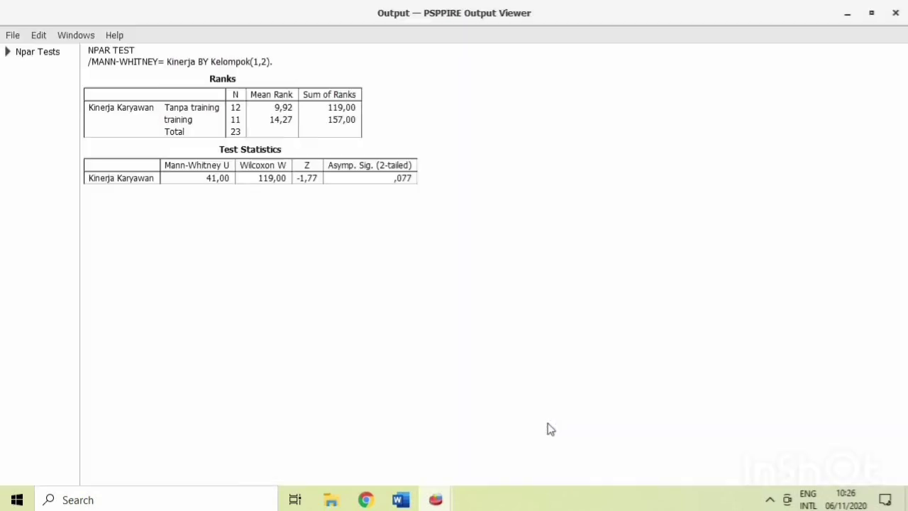